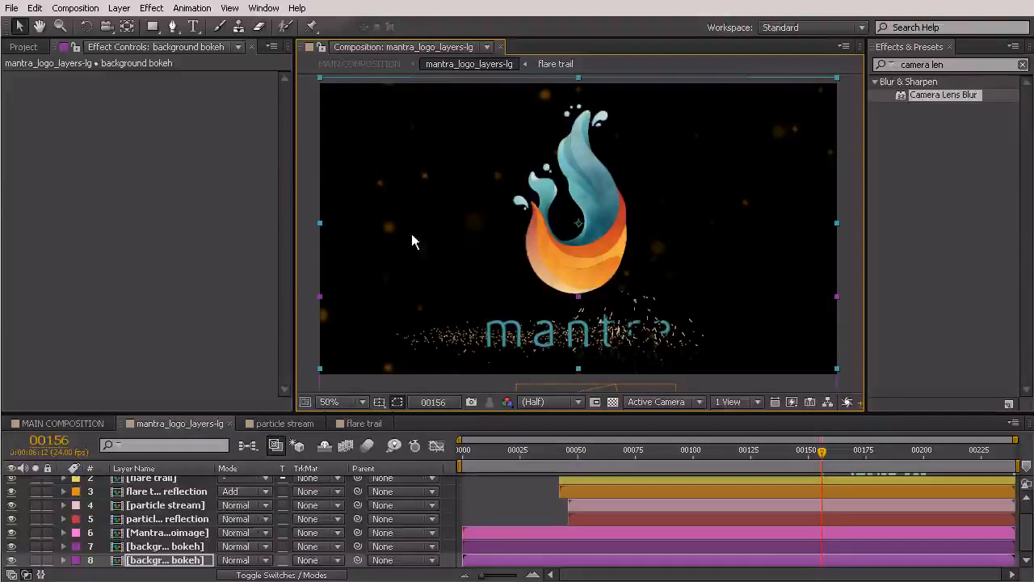
Add a horizontal guide at the frame's middle (540) and snap the bokeh layer's top edge to it
{"action": "left_click", "coordinate": [147, 547]}
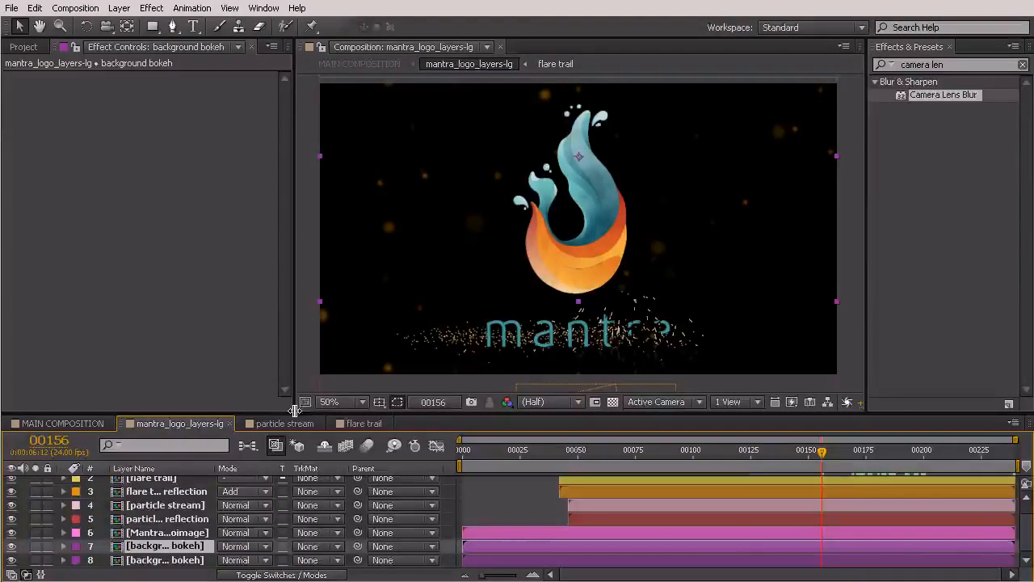
{"action": "left_click", "coordinate": [380, 401]}
{"action": "left_click", "coordinate": [396, 480]}
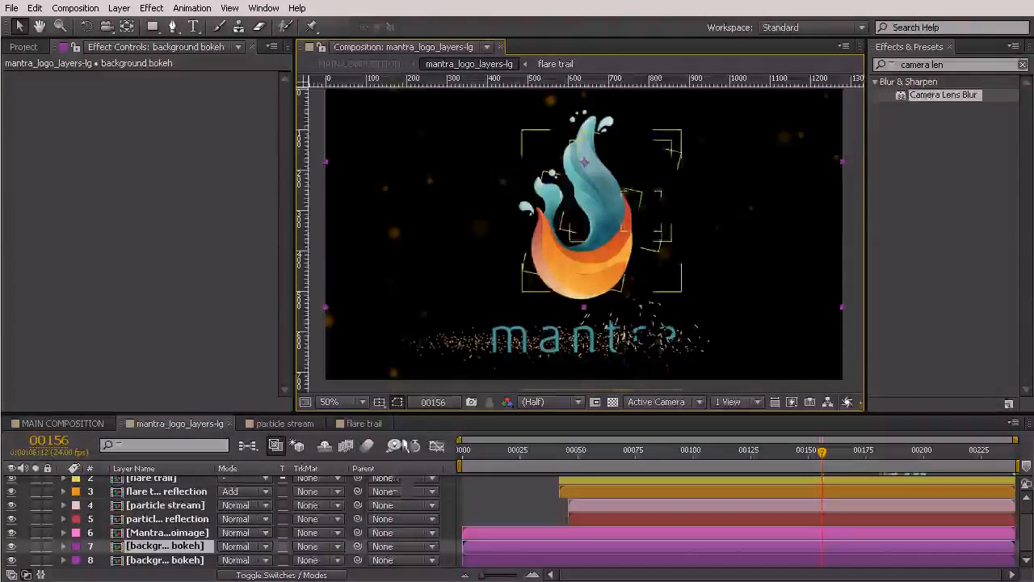
{"action": "left_click_drag", "start_coordinate": [406, 82], "coordinate": [394, 308]}
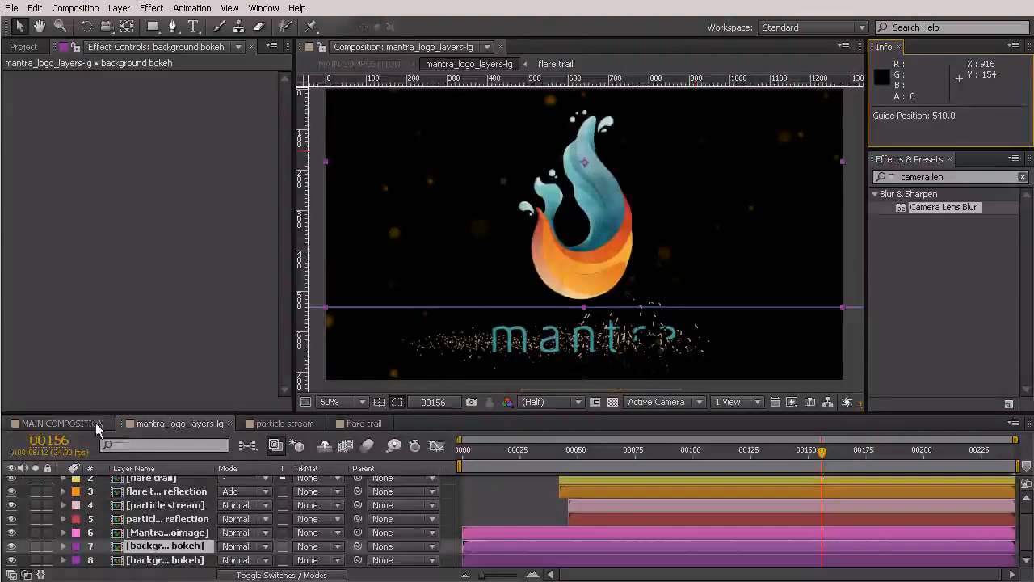
{"action": "left_click", "coordinate": [164, 560]}
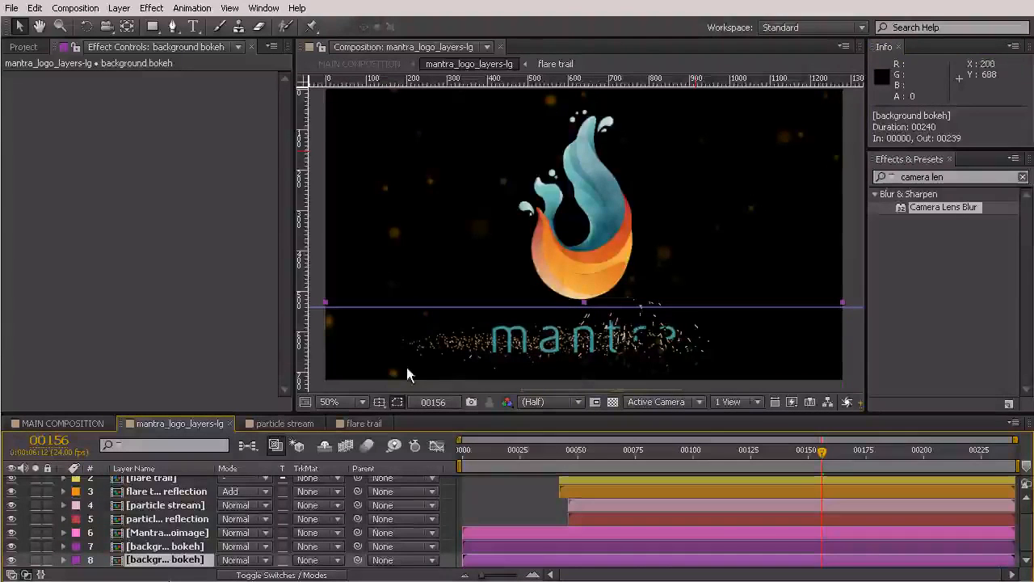
{"action": "left_click_drag", "start_coordinate": [394, 348], "coordinate": [393, 350]}
{"action": "key", "text": "Down"}
{"action": "key", "text": "Down"}
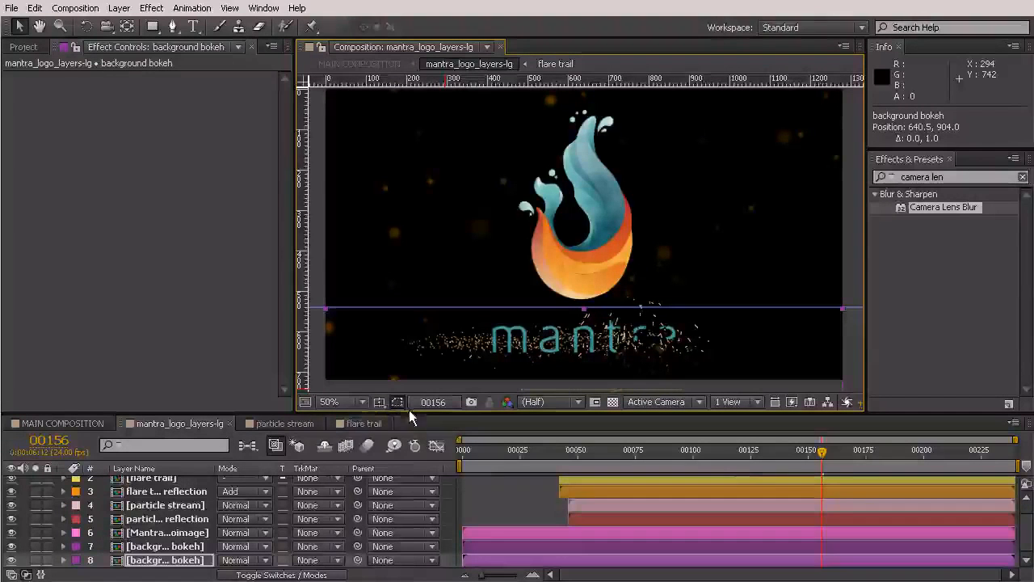
Turn off the rulers and the guide in the Composition viewer
{"action": "left_click", "coordinate": [362, 401]}
{"action": "left_click", "coordinate": [379, 402]}
{"action": "left_click", "coordinate": [379, 401]}
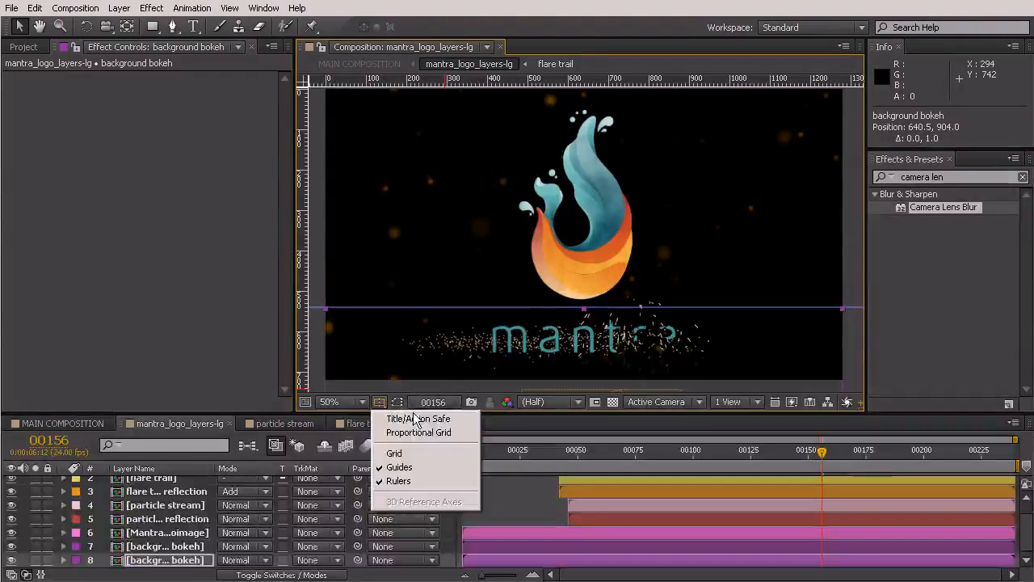
{"action": "left_click", "coordinate": [402, 481]}
{"action": "left_click", "coordinate": [379, 401]}
{"action": "left_click", "coordinate": [398, 467]}
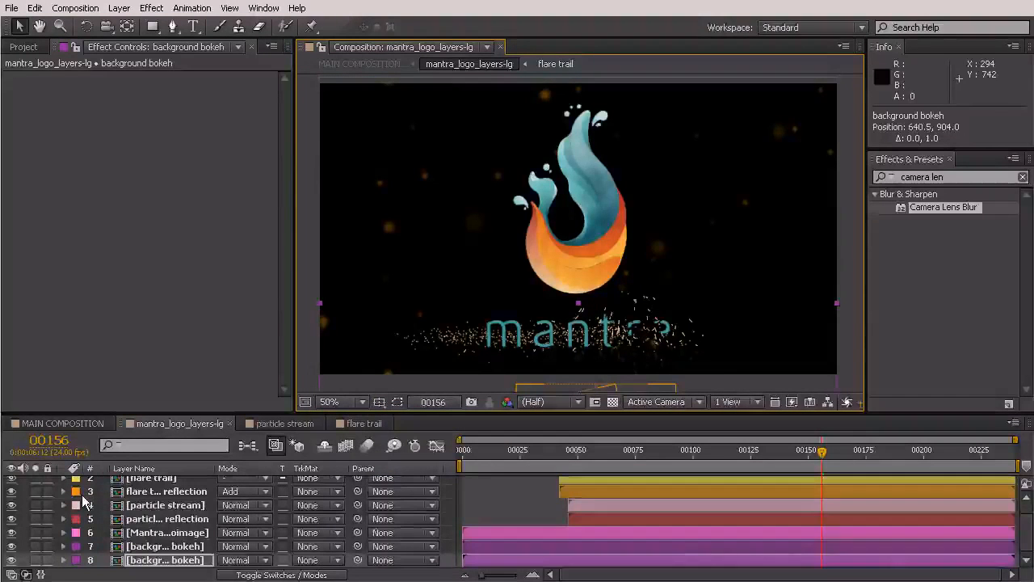
Flip the background bokeh layer horizontally with an X scale of -100%
{"action": "left_click", "coordinate": [145, 561]}
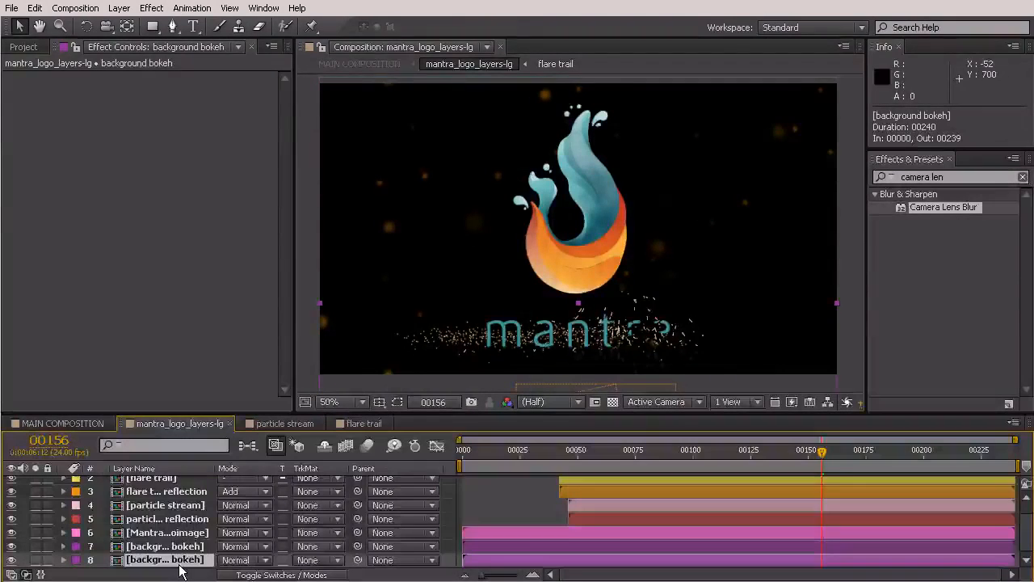
{"action": "key", "text": "s"}
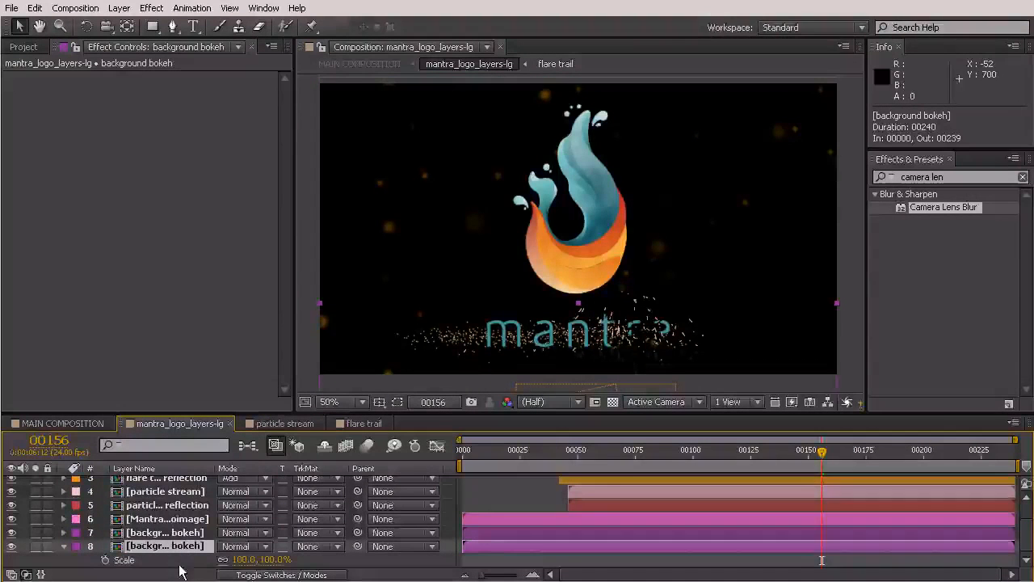
{"action": "left_click", "coordinate": [239, 559]}
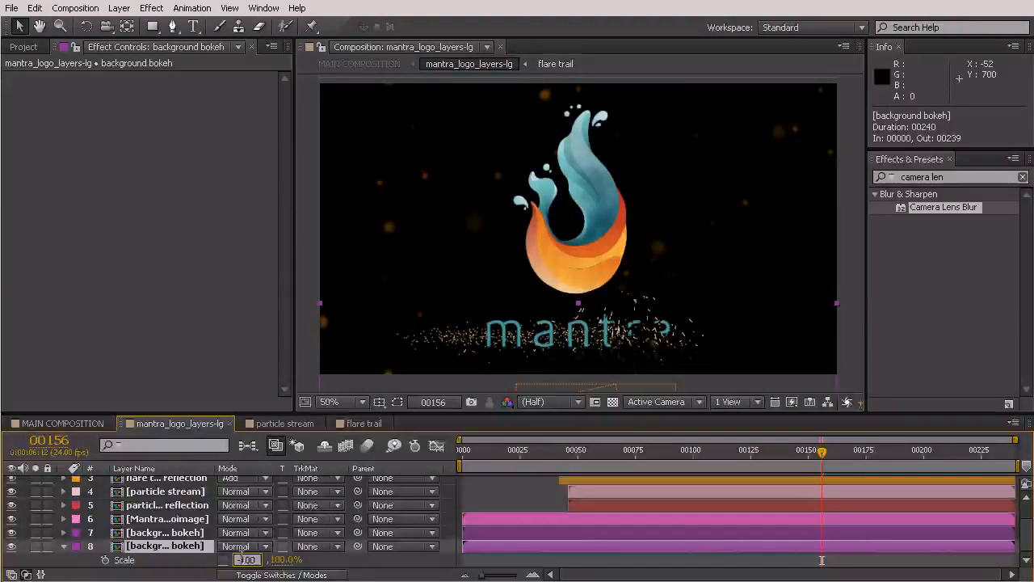
{"action": "type", "text": "-100"}
{"action": "key", "text": "Return"}
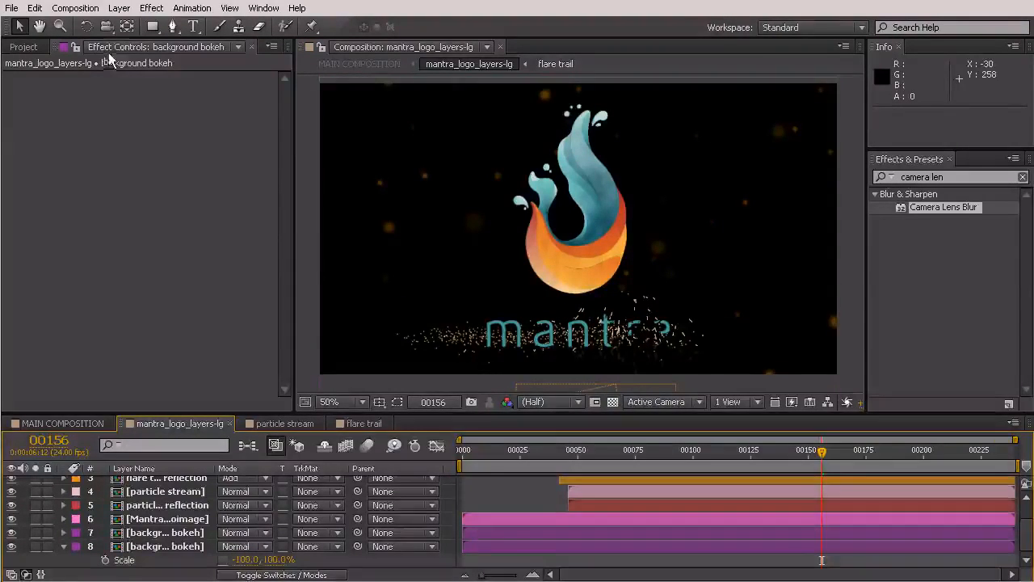
Rotate the flipped bokeh layer to -180° with the Rotation tool
{"action": "key", "text": "w"}
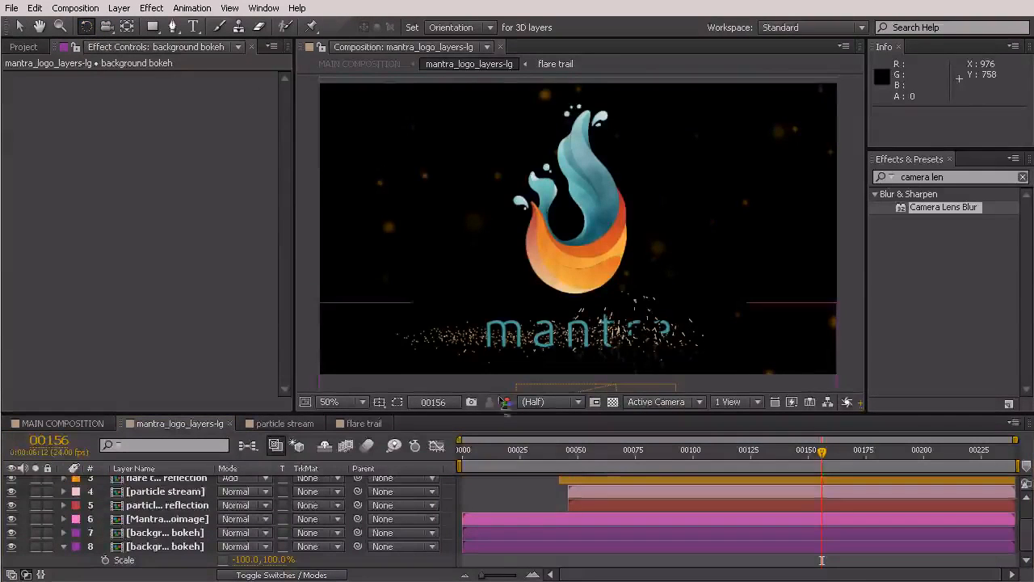
{"action": "left_click", "coordinate": [171, 548]}
{"action": "left_click_drag", "start_coordinate": [794, 338], "coordinate": [365, 379]}
{"action": "left_click_drag", "start_coordinate": [369, 473], "coordinate": [405, 547]}
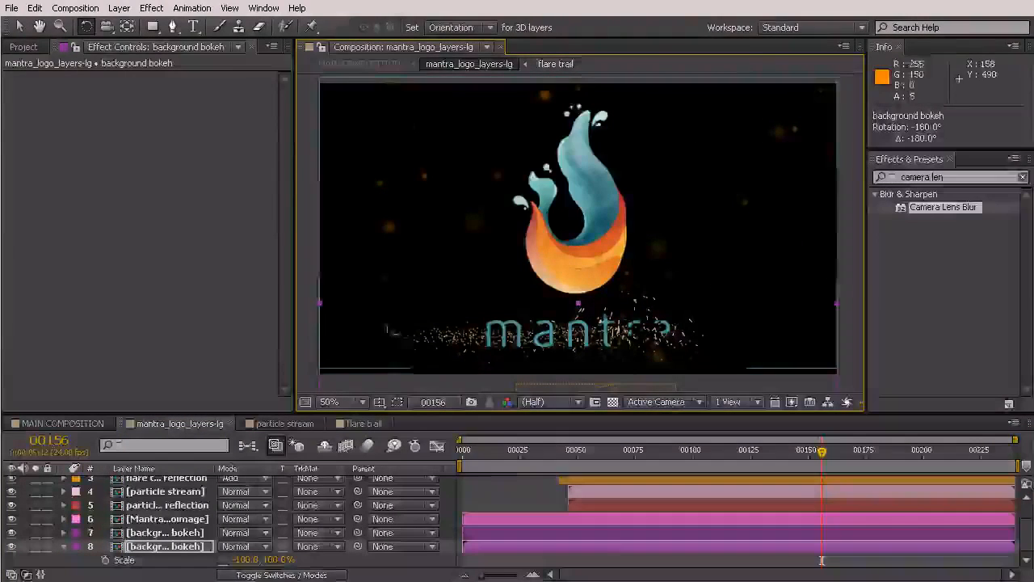
{"action": "left_click", "coordinate": [19, 26]}
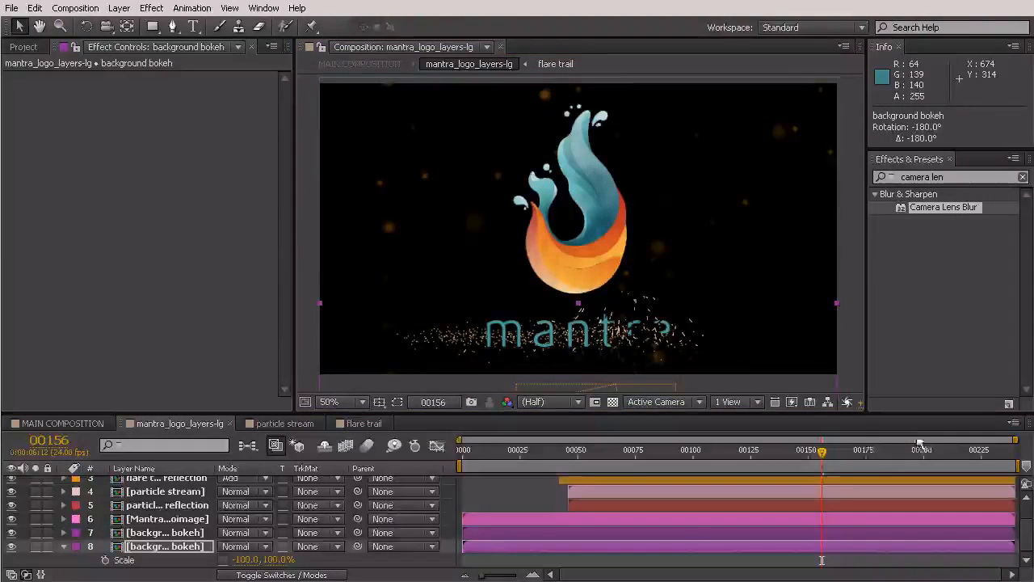
{"action": "left_click_drag", "start_coordinate": [821, 458], "coordinate": [580, 448]}
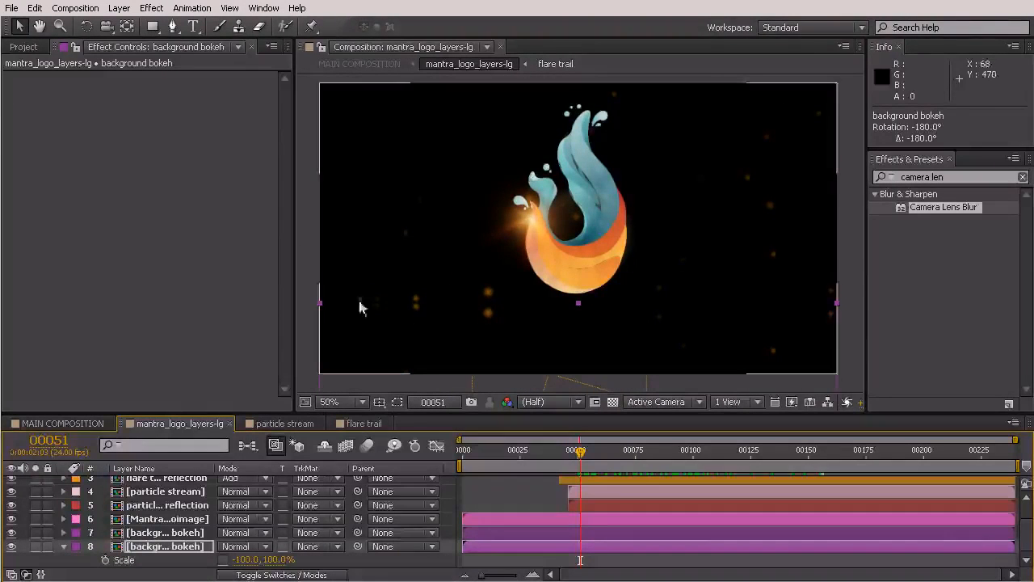
Apply Camera Lens Blur from Effects & Presets to layer 8, the lower bokeh layer
{"action": "mouse_move", "coordinate": [578, 455]}
{"action": "left_mouse_down"}
{"action": "mouse_move", "coordinate": [607, 453]}
{"action": "mouse_move", "coordinate": [568, 450]}
{"action": "mouse_move", "coordinate": [597, 462]}
{"action": "mouse_move", "coordinate": [592, 469]}
{"action": "left_mouse_up"}
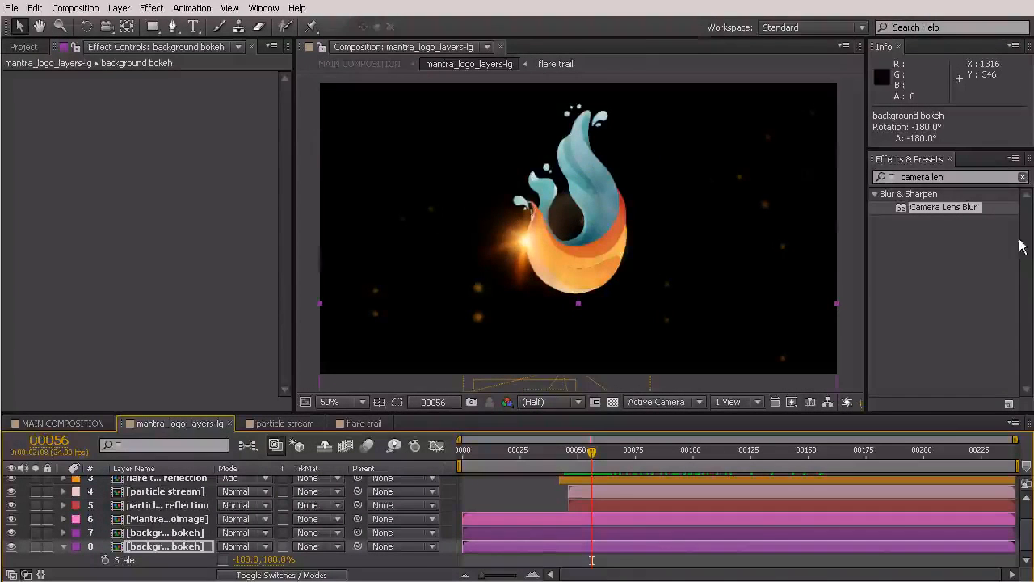
{"action": "left_click_drag", "start_coordinate": [943, 211], "coordinate": [181, 549]}
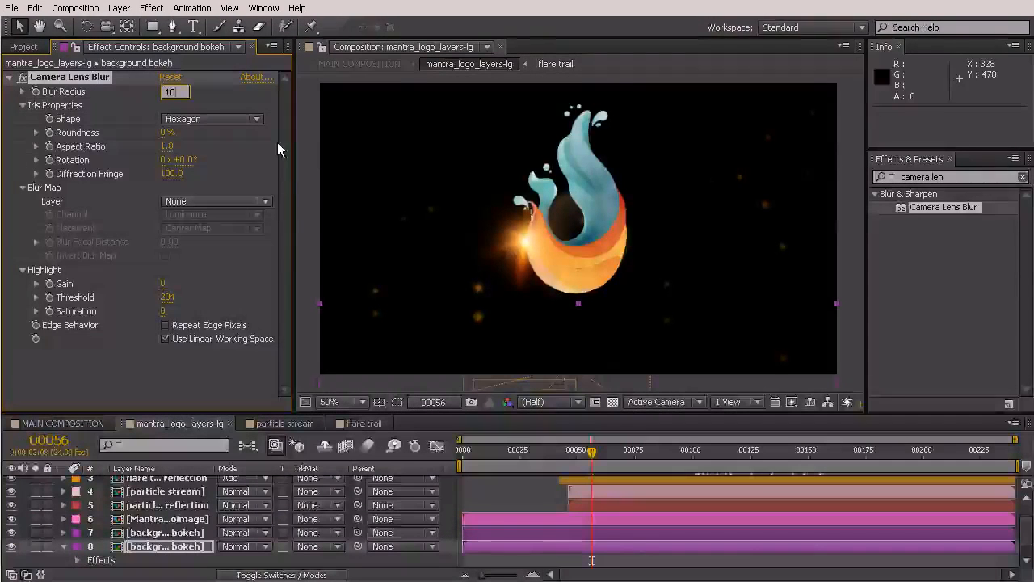
Set the bokeh layer's Blur Radius to 10 and its opacity to 25%, then preview
{"action": "key", "text": "Return"}
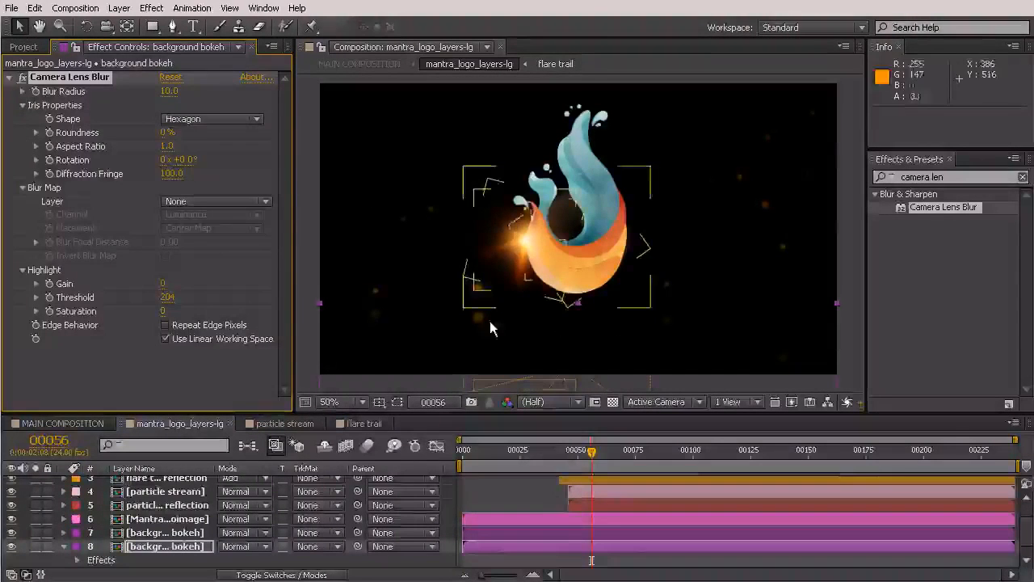
{"action": "left_click", "coordinate": [152, 546]}
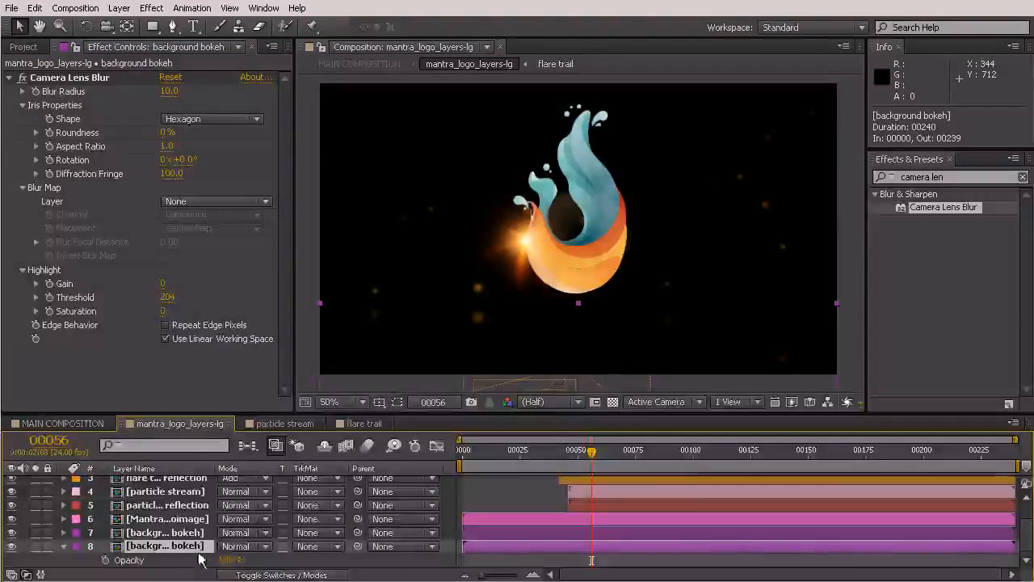
{"action": "type", "text": "25"}
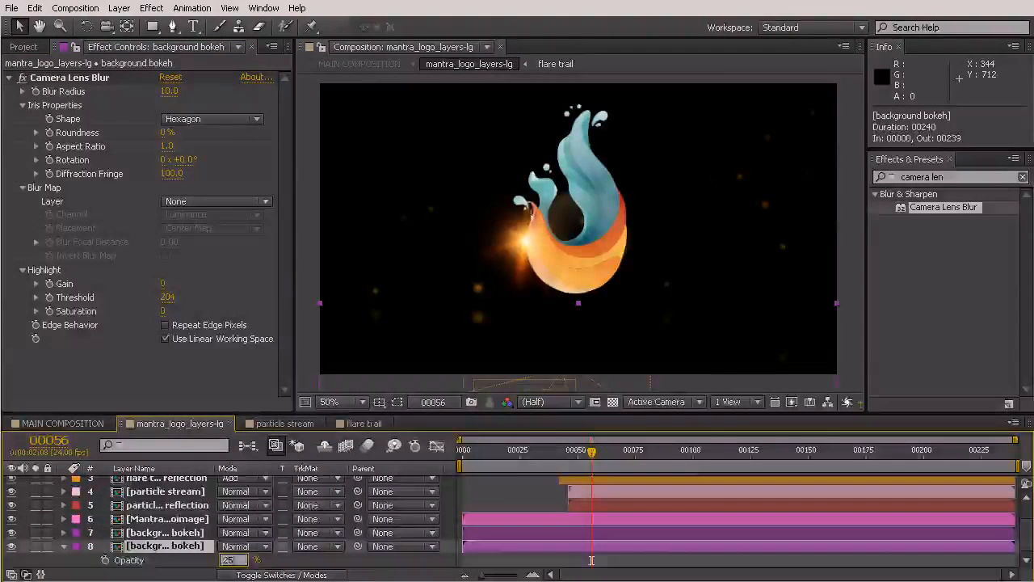
{"action": "key", "text": "Return"}
{"action": "left_click_drag", "start_coordinate": [591, 451], "coordinate": [657, 475]}
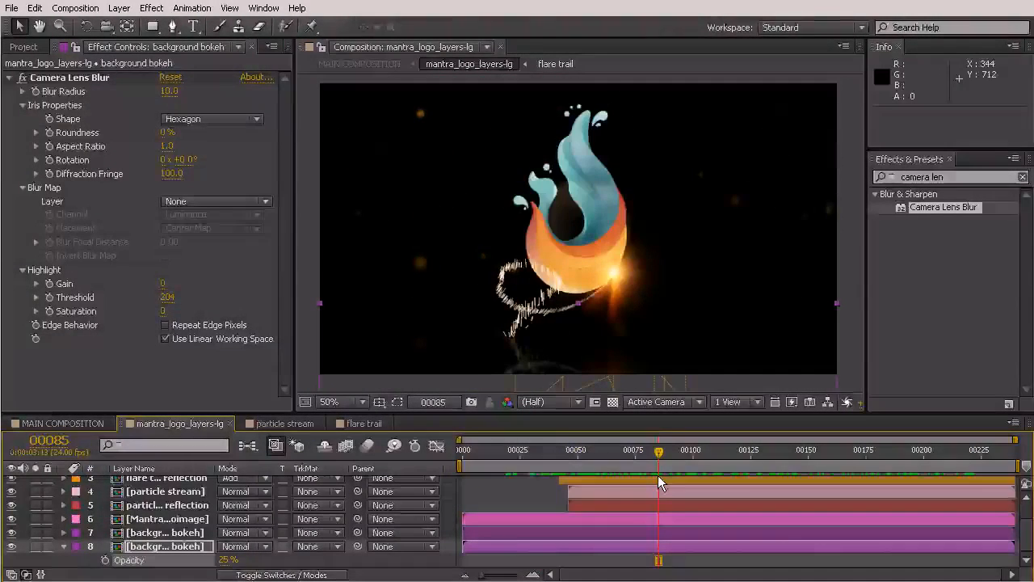
{"action": "left_click", "coordinate": [64, 546]}
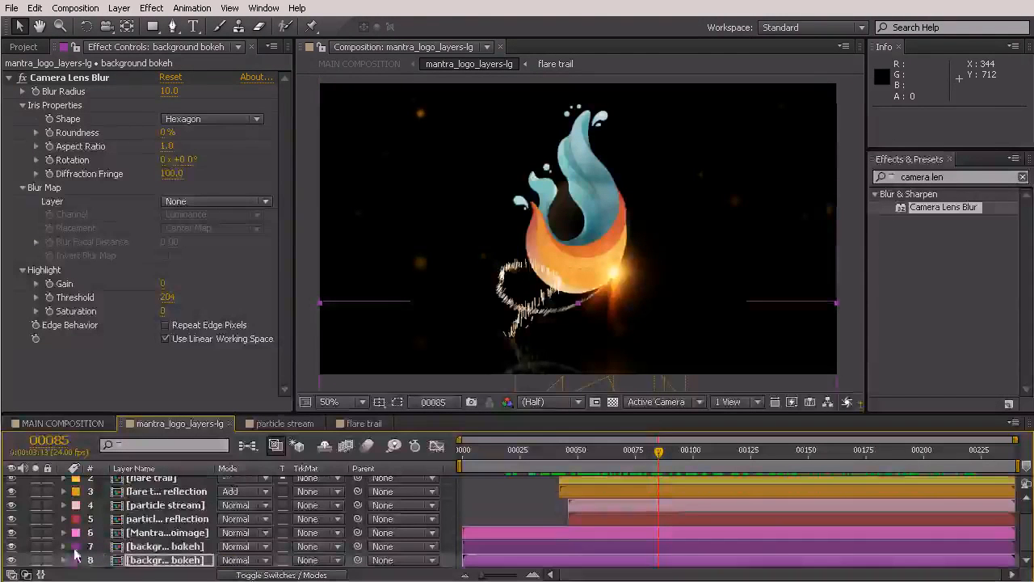
Duplicate the Mantra logoimage layer and flip the copy to -100% horizontal scale
{"action": "left_click", "coordinate": [171, 533]}
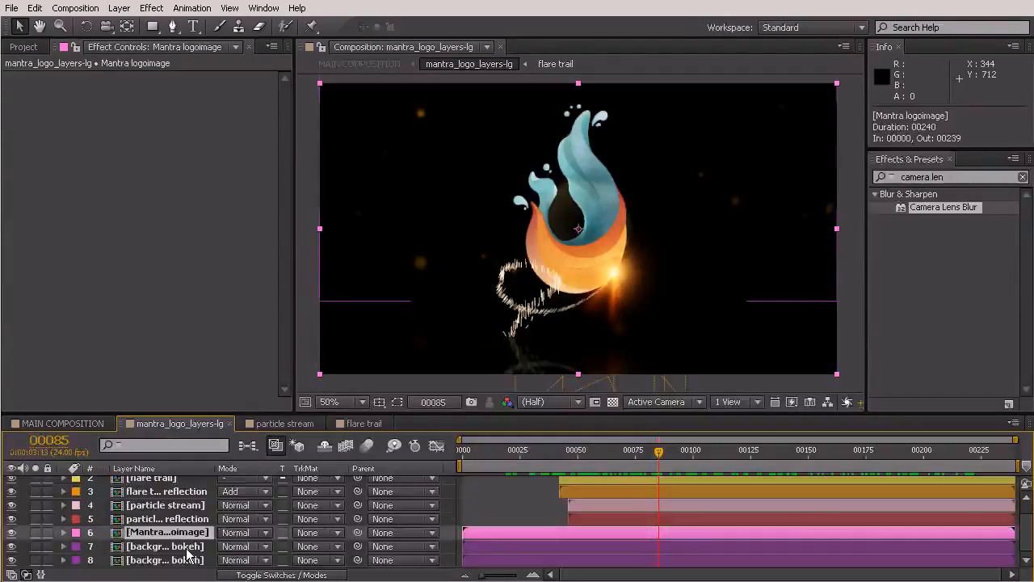
{"action": "key", "text": "ctrl+d"}
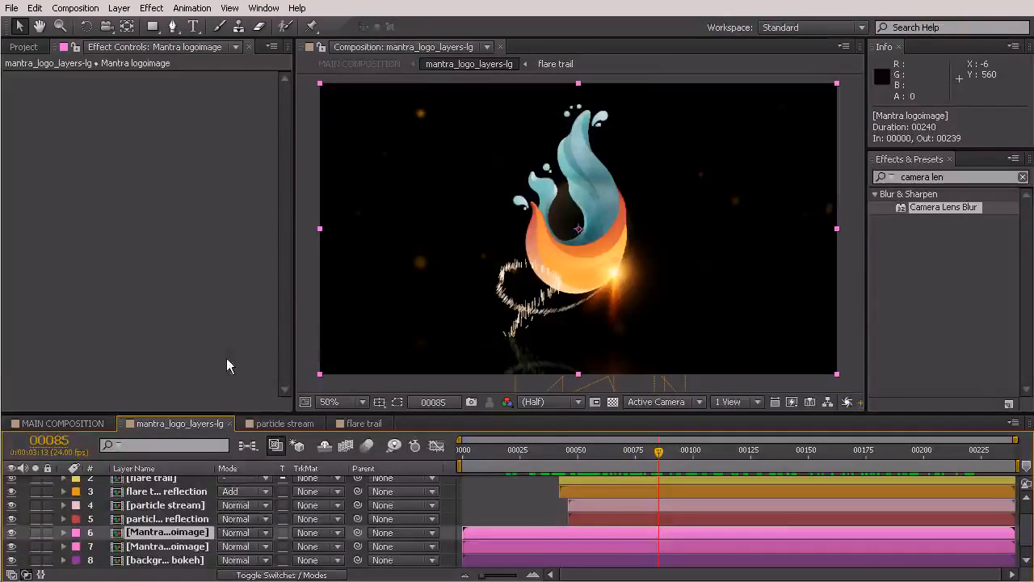
{"action": "key", "text": "s"}
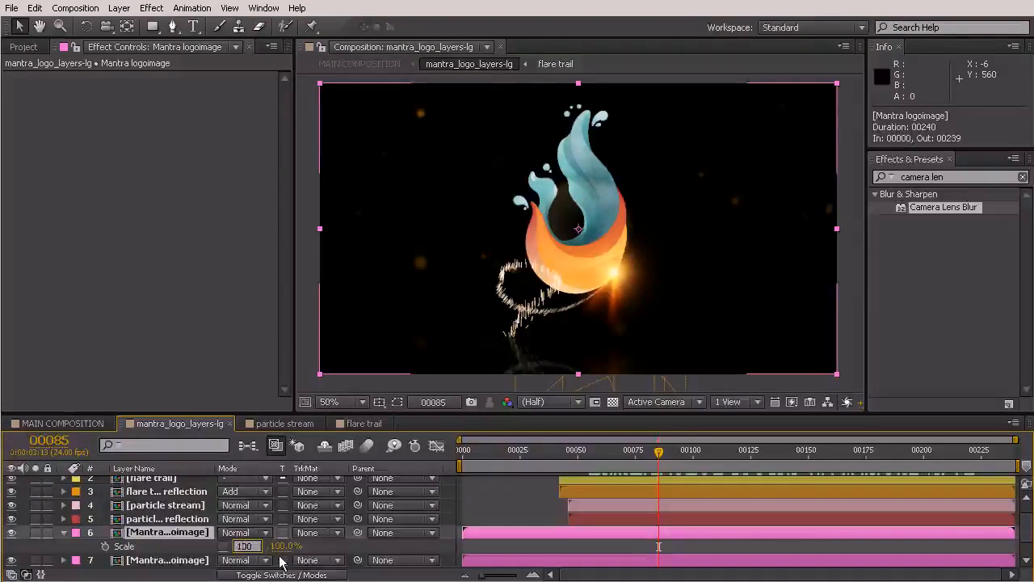
{"action": "key", "text": "Return"}
{"action": "left_click", "coordinate": [86, 27]}
{"action": "left_click_drag", "start_coordinate": [649, 170], "coordinate": [475, 97]}
{"action": "key", "text": "ctrl+z"}
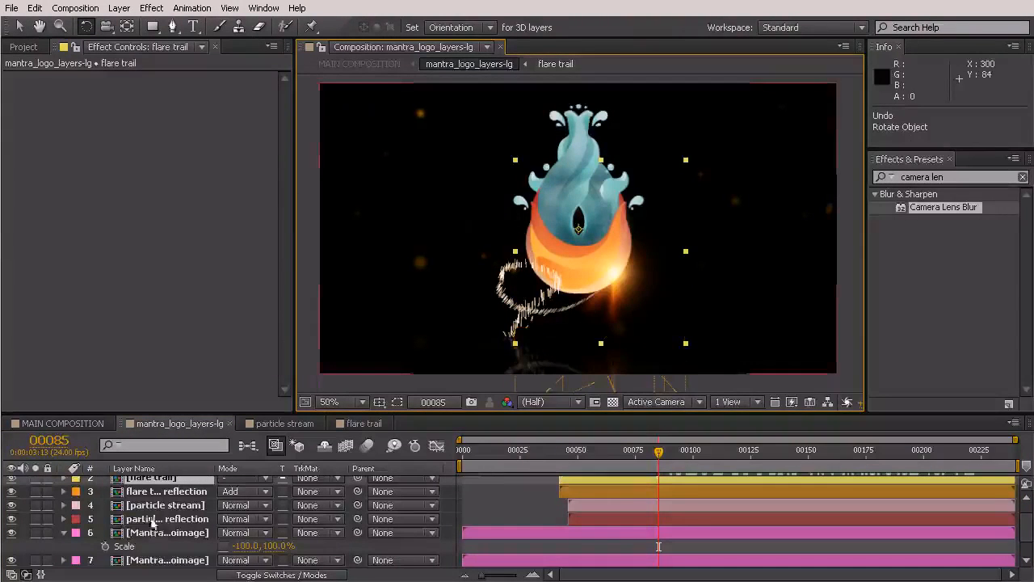
Turn the flipped logo copy to -180° and move it down just beneath the original logo
{"action": "scroll", "coordinate": [186, 528], "scroll_direction": "down", "scroll_amount": 2}
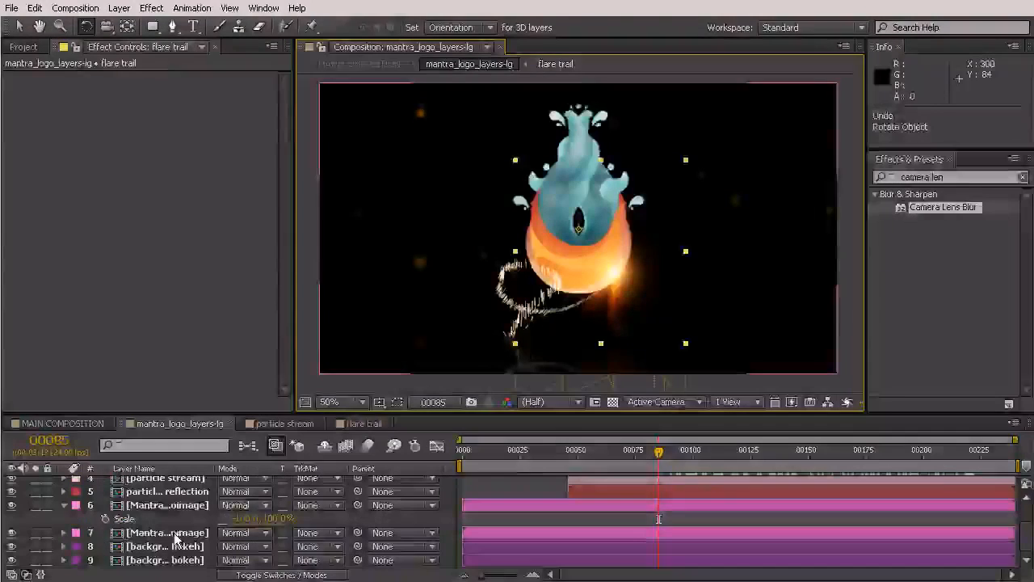
{"action": "left_click", "coordinate": [152, 507]}
{"action": "left_click_drag", "start_coordinate": [152, 526], "coordinate": [155, 540]}
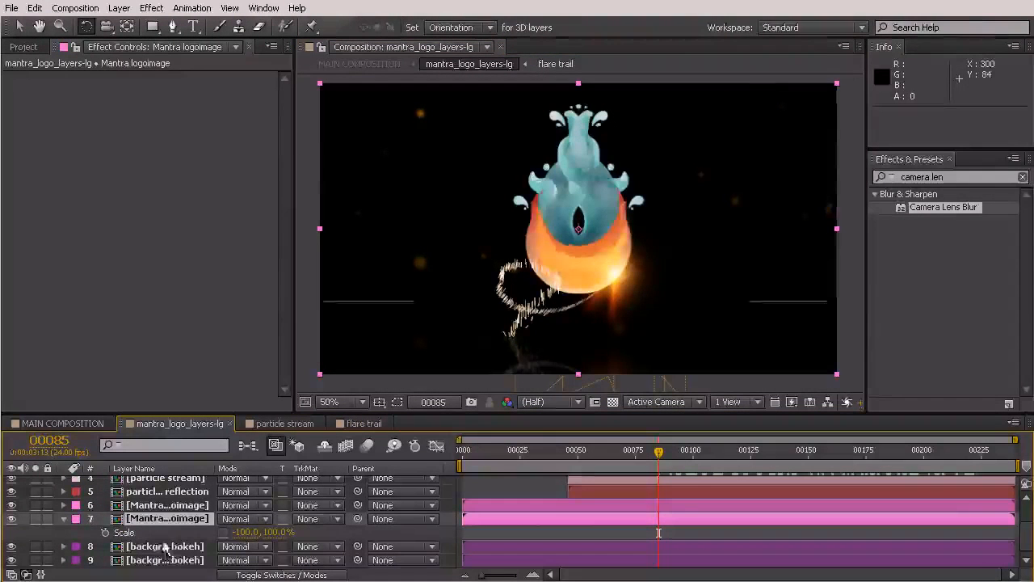
{"action": "left_click_drag", "start_coordinate": [565, 150], "coordinate": [594, 327]}
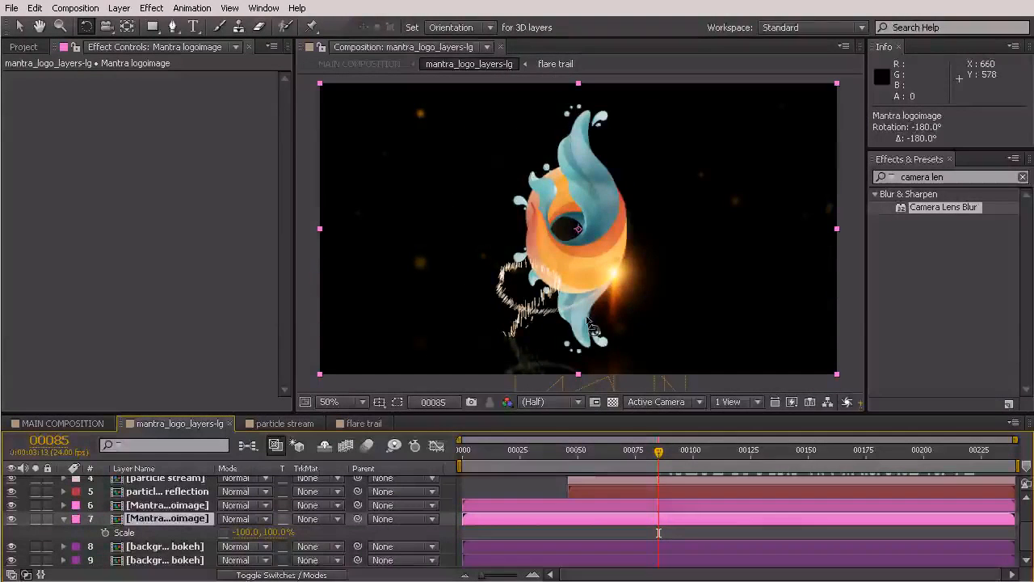
{"action": "left_click", "coordinate": [22, 27]}
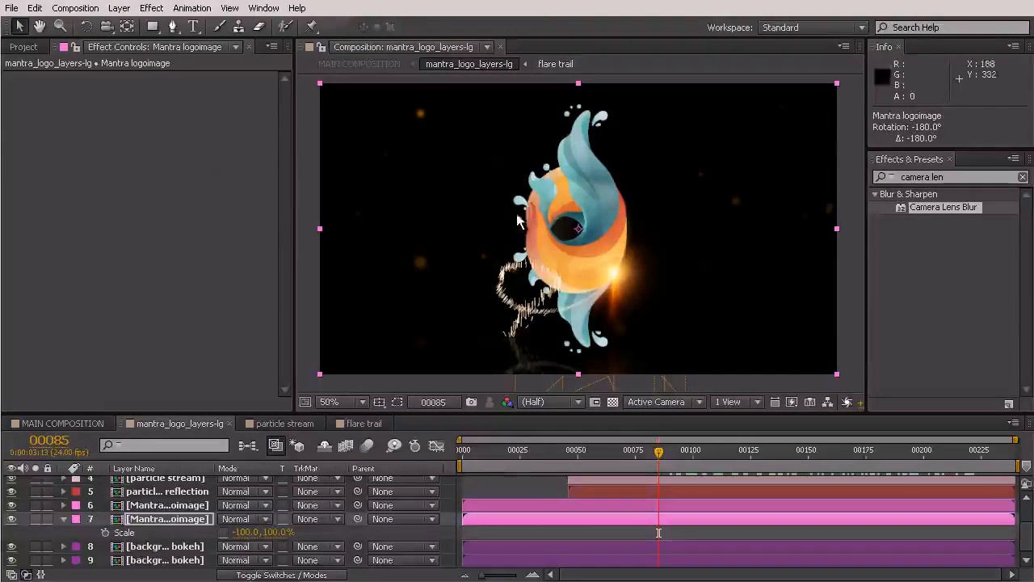
{"action": "left_click_drag", "start_coordinate": [573, 171], "coordinate": [574, 381]}
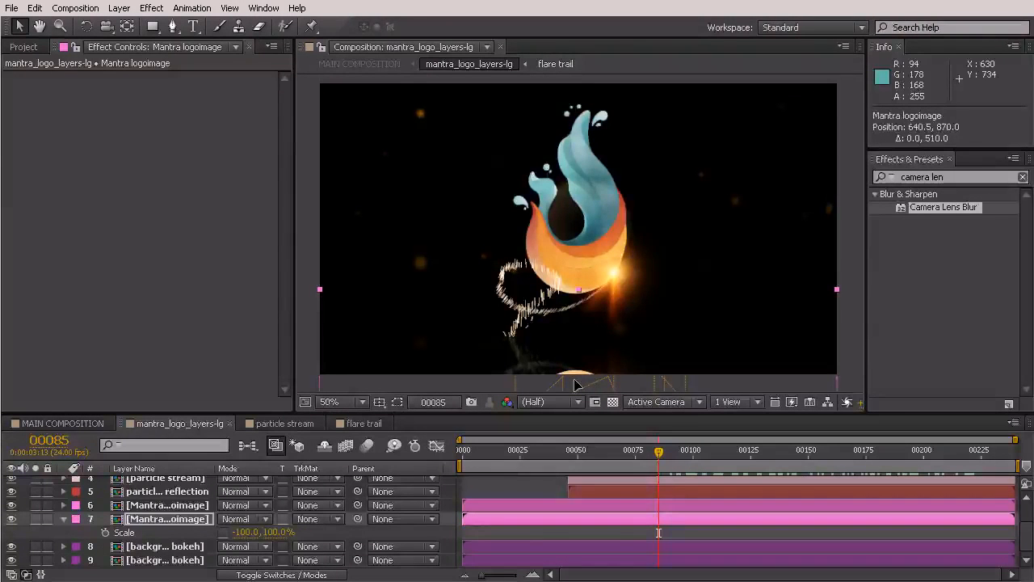
{"action": "left_click_drag", "start_coordinate": [575, 360], "coordinate": [575, 359]}
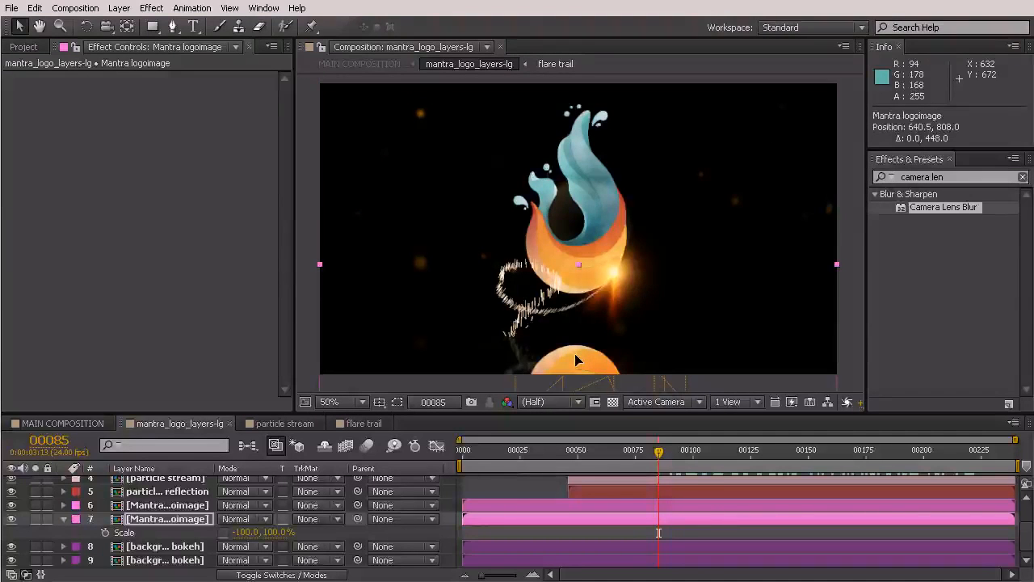
{"action": "mouse_move", "coordinate": [576, 361]}
{"action": "left_mouse_down"}
{"action": "mouse_move", "coordinate": [575, 381]}
{"action": "mouse_move", "coordinate": [575, 370]}
{"action": "left_mouse_up"}
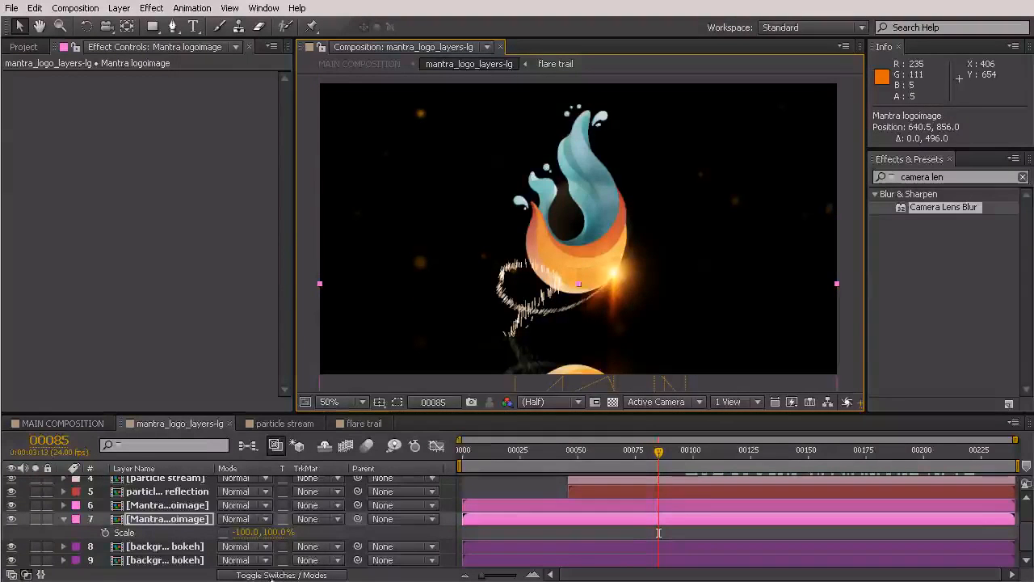
Make the reflected logo a 3D layer and tilt it back to 288° orientation
{"action": "left_click", "coordinate": [271, 574]}
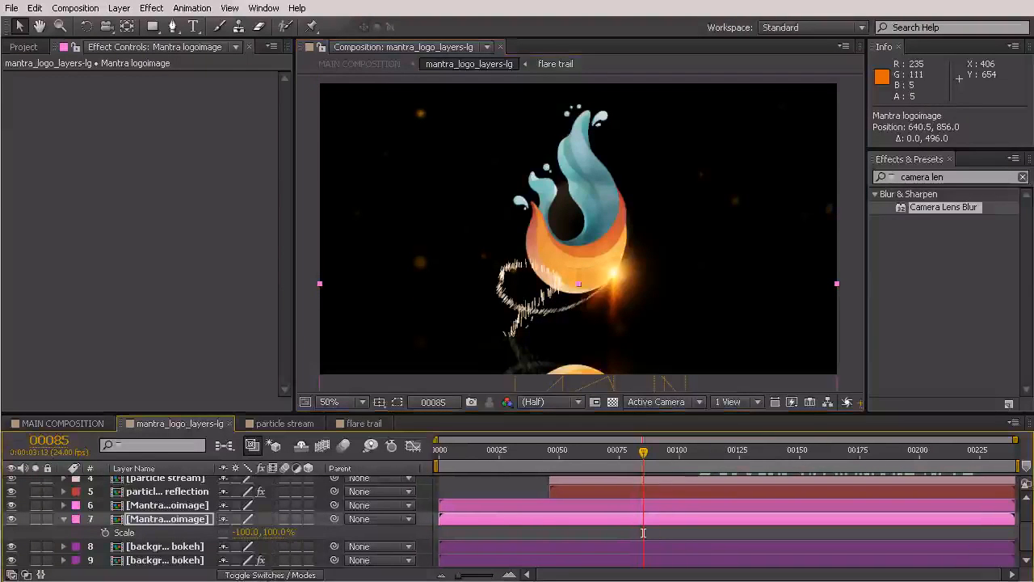
{"action": "left_click", "coordinate": [308, 519]}
{"action": "scroll", "coordinate": [559, 285], "scroll_direction": "down", "scroll_amount": 2}
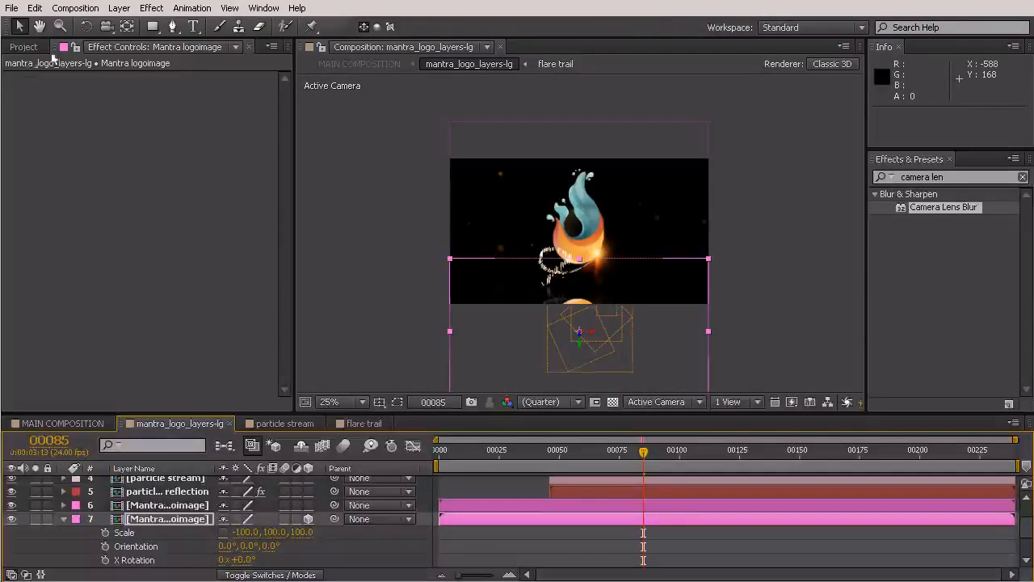
{"action": "left_click", "coordinate": [86, 26]}
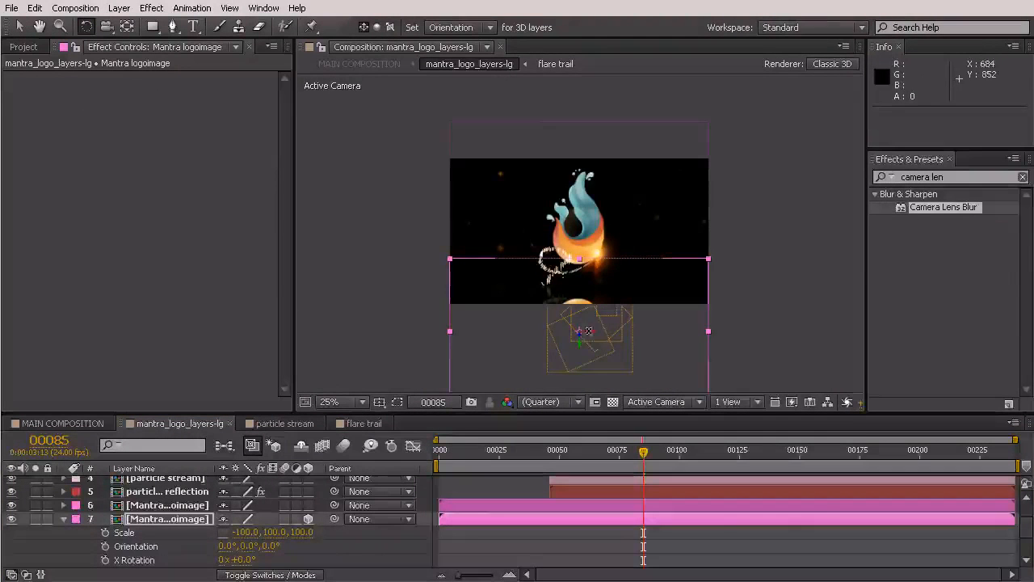
{"action": "left_click_drag", "start_coordinate": [586, 334], "coordinate": [590, 317]}
Reposition the tilted reflection plane so it sits just under the logo
{"action": "left_click", "coordinate": [20, 27]}
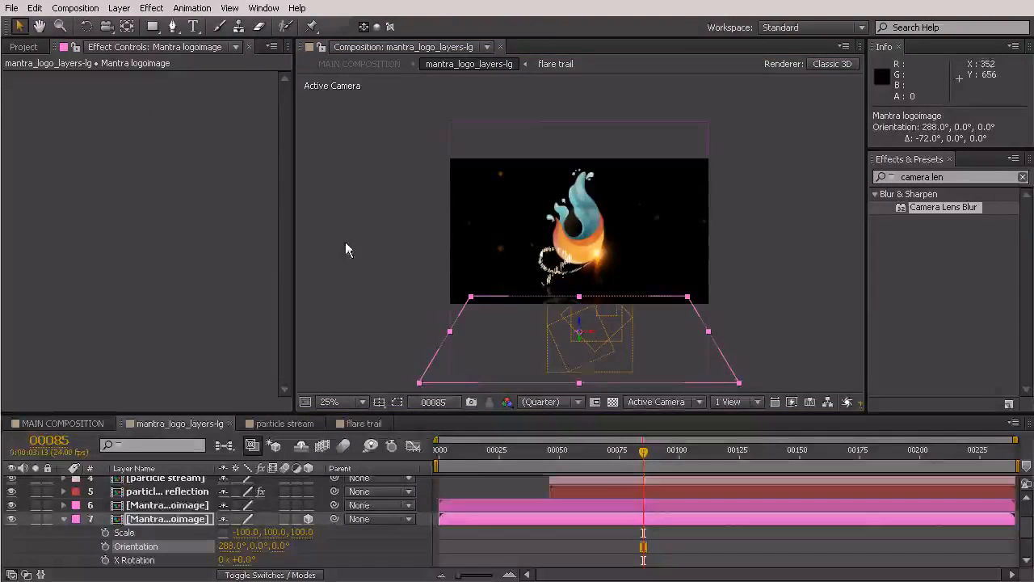
{"action": "left_click_drag", "start_coordinate": [643, 374], "coordinate": [647, 344]}
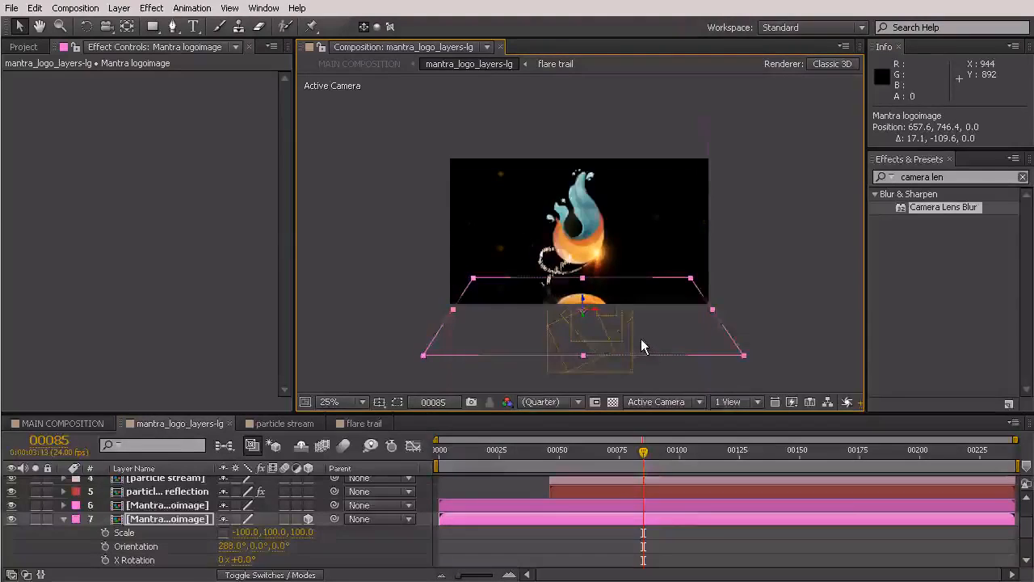
{"action": "key", "text": "period"}
{"action": "key", "text": "period"}
{"action": "key", "text": "comma"}
{"action": "left_click_drag", "start_coordinate": [666, 345], "coordinate": [669, 351]}
{"action": "key", "text": "period"}
{"action": "left_click_drag", "start_coordinate": [643, 454], "coordinate": [615, 457]}
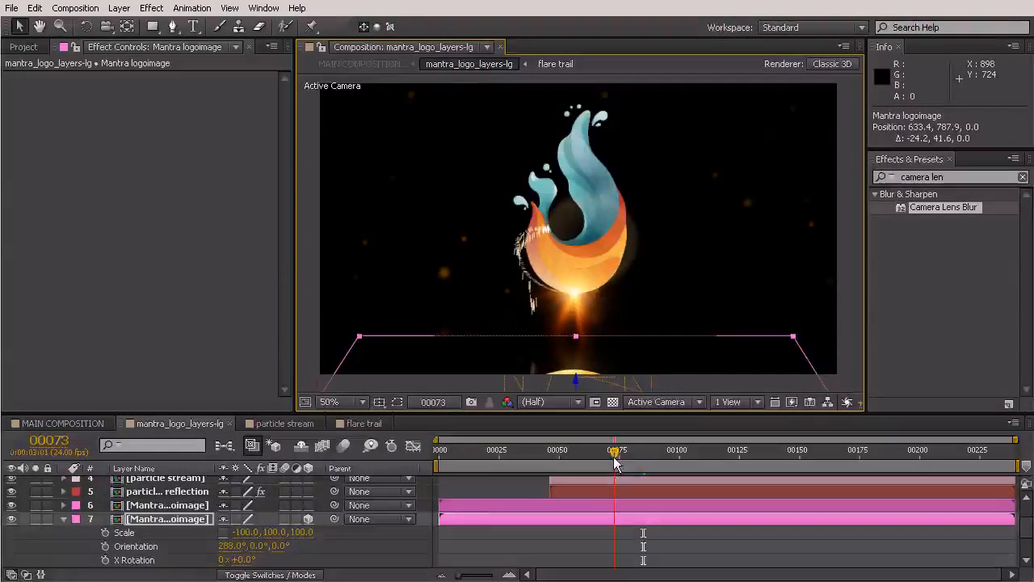
{"action": "left_click_drag", "start_coordinate": [681, 376], "coordinate": [681, 374]}
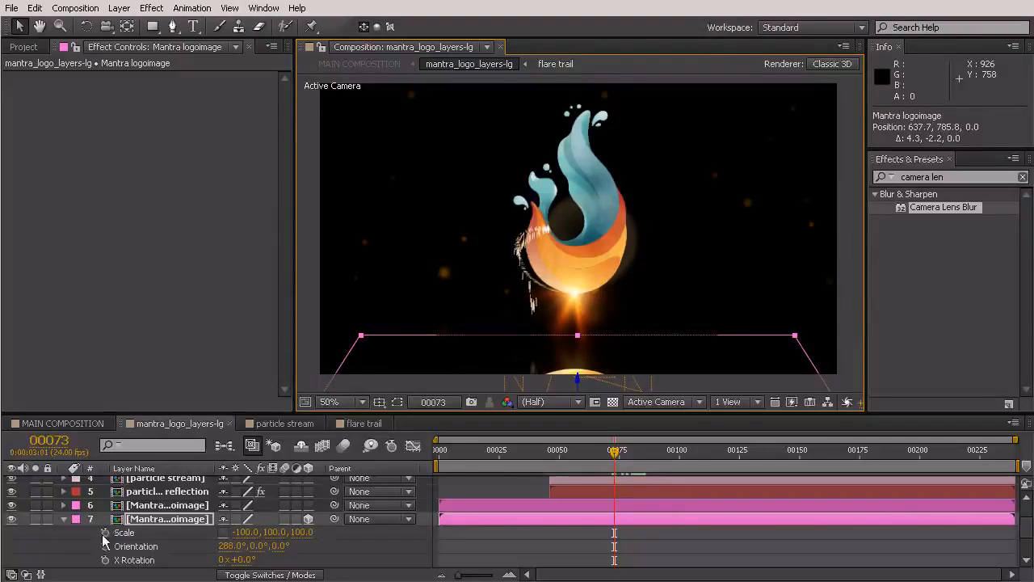
Apply Camera Lens Blur to the logo reflection layer with a Blur Radius of 10
{"action": "left_click", "coordinate": [63, 519]}
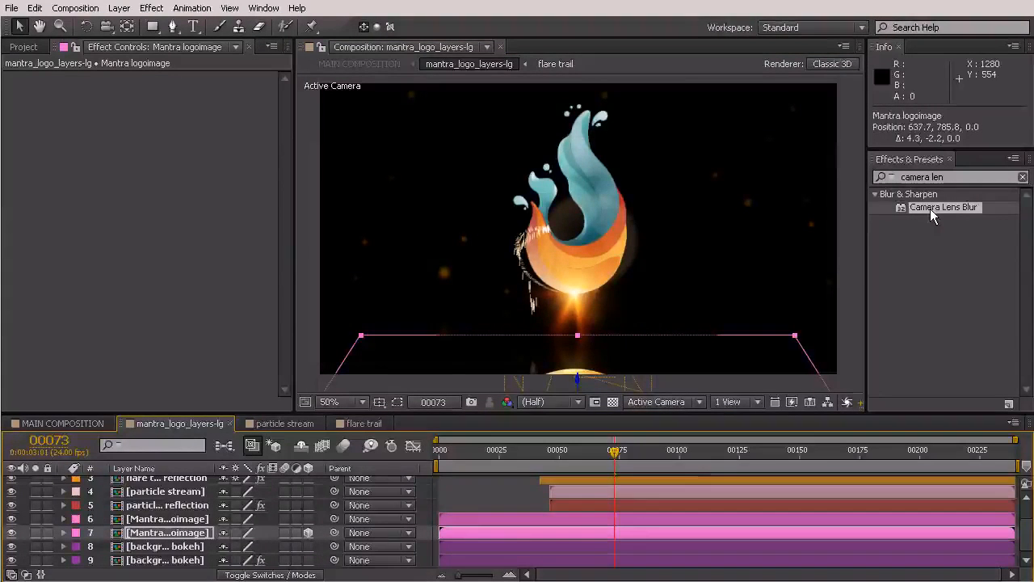
{"action": "left_click_drag", "start_coordinate": [933, 212], "coordinate": [156, 543]}
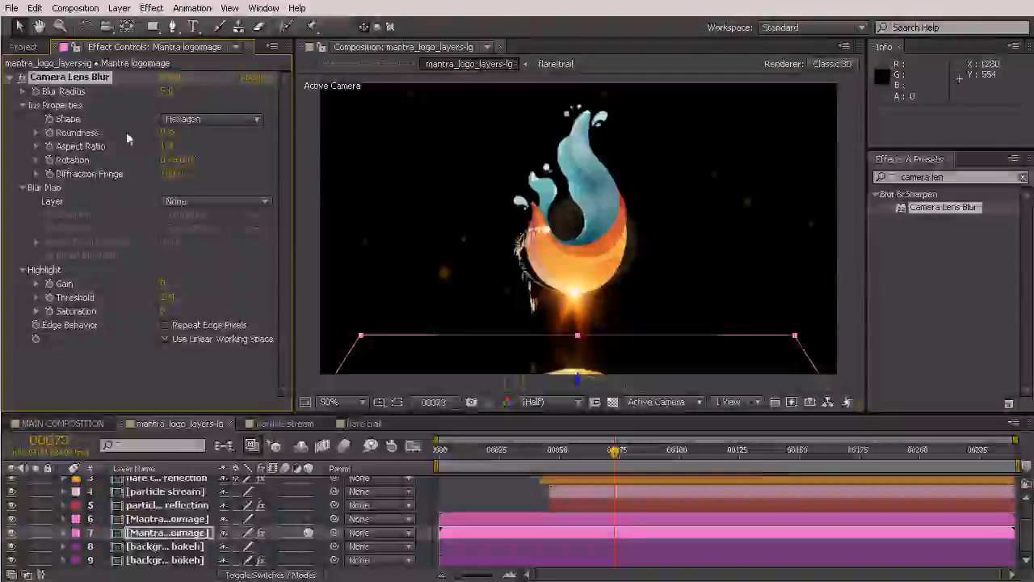
{"action": "left_click", "coordinate": [166, 91]}
{"action": "type", "text": "10"}
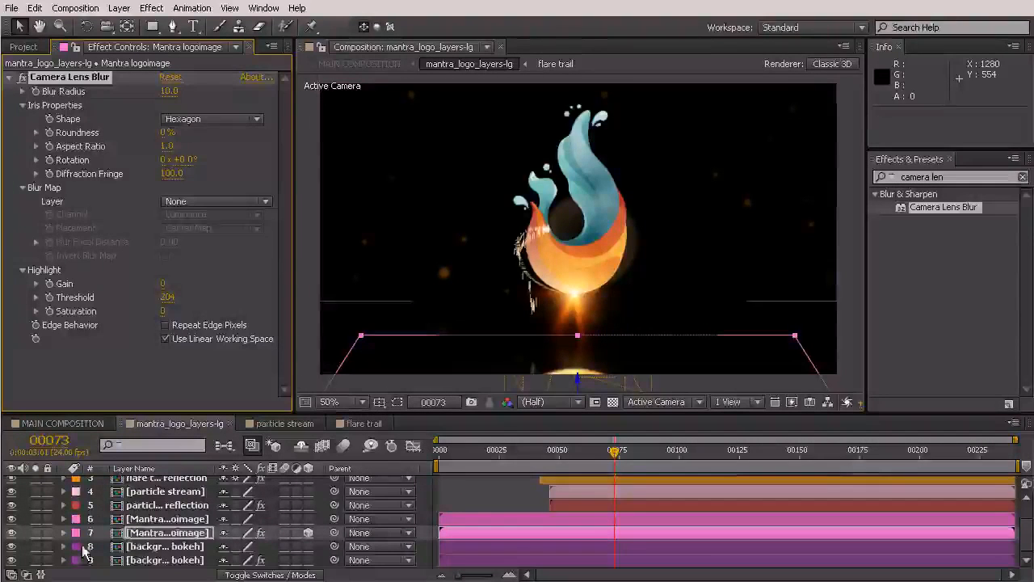
{"action": "left_click", "coordinate": [141, 534]}
Lower the reflection layer's opacity to 20% and preview the animation
{"action": "key", "text": "t"}
{"action": "left_click", "coordinate": [230, 547]}
{"action": "type", "text": "20"}
{"action": "key", "text": "Return"}
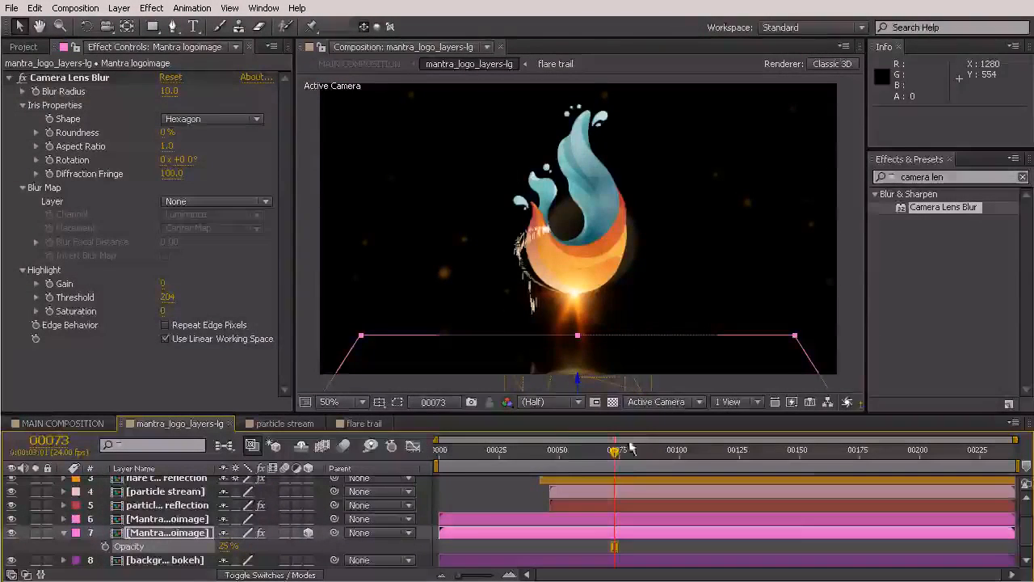
{"action": "left_click_drag", "start_coordinate": [568, 458], "coordinate": [654, 504]}
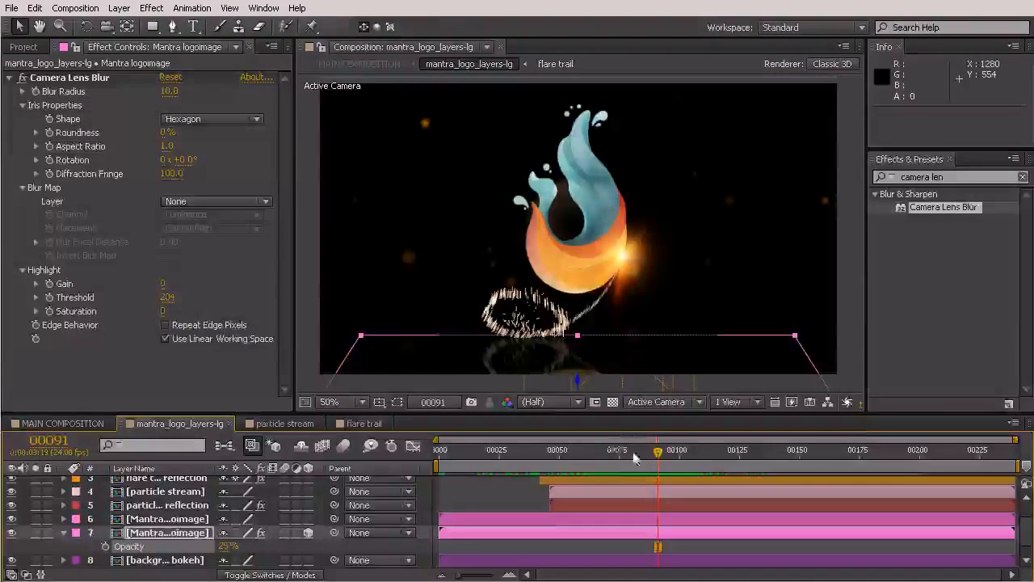
{"action": "left_click", "coordinate": [919, 373]}
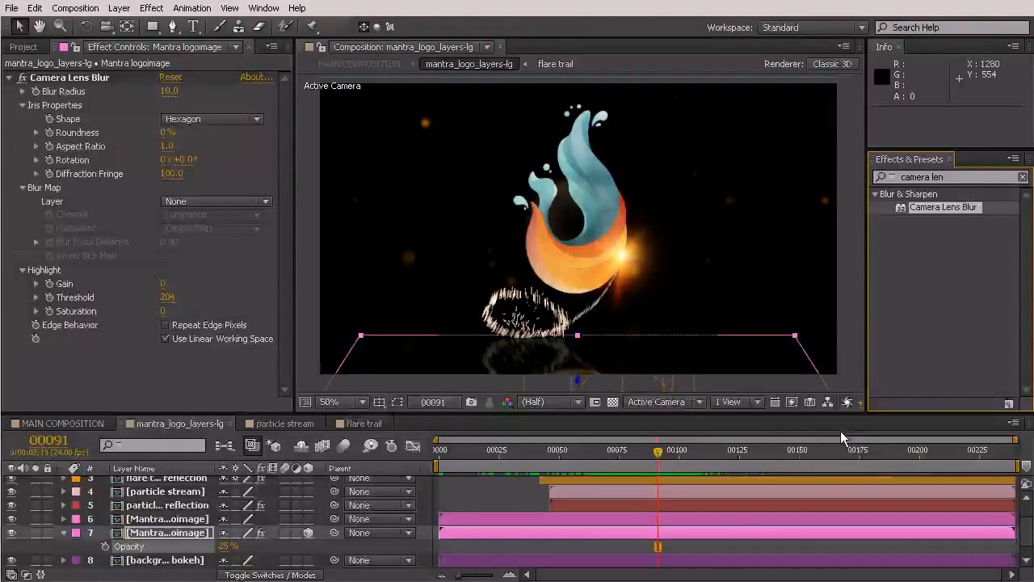
{"action": "left_click_drag", "start_coordinate": [644, 457], "coordinate": [879, 468]}
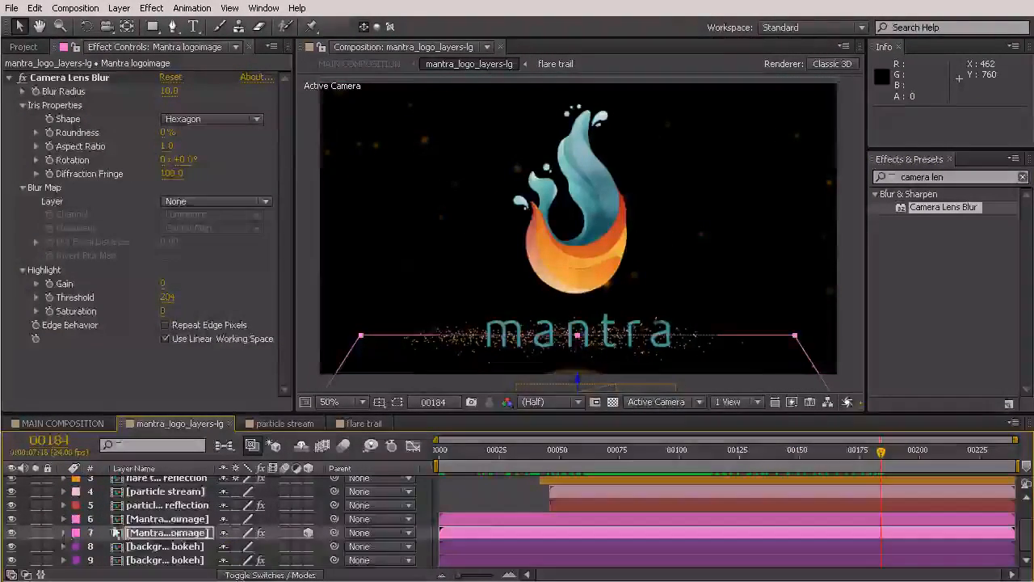
Rename layer 7 to 'Mantra logoimage reflection', then select the Mantra logotype layer
{"action": "left_click", "coordinate": [64, 533]}
{"action": "left_click", "coordinate": [176, 496]}
{"action": "left_click", "coordinate": [179, 534]}
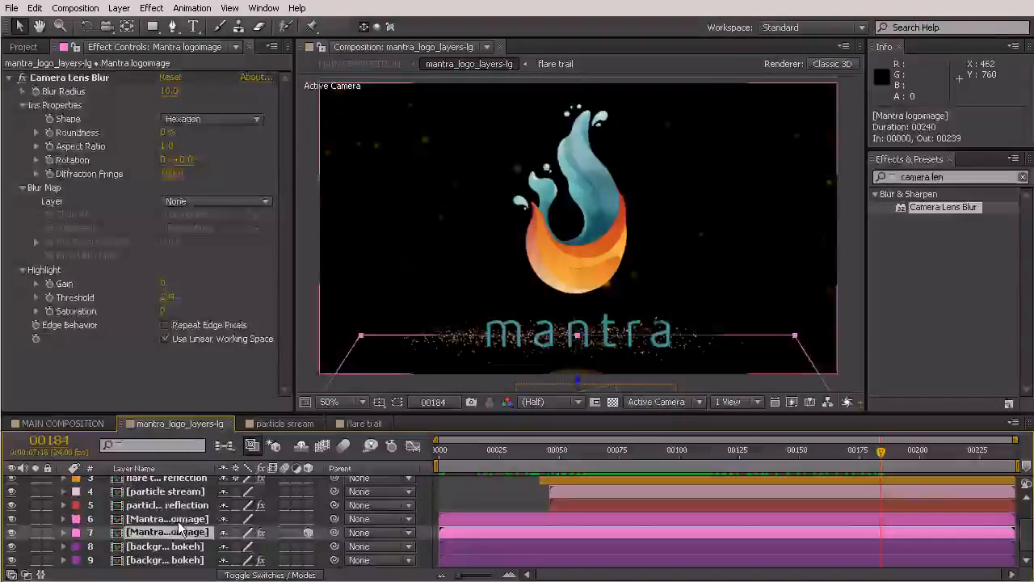
{"action": "right_click", "coordinate": [180, 534]}
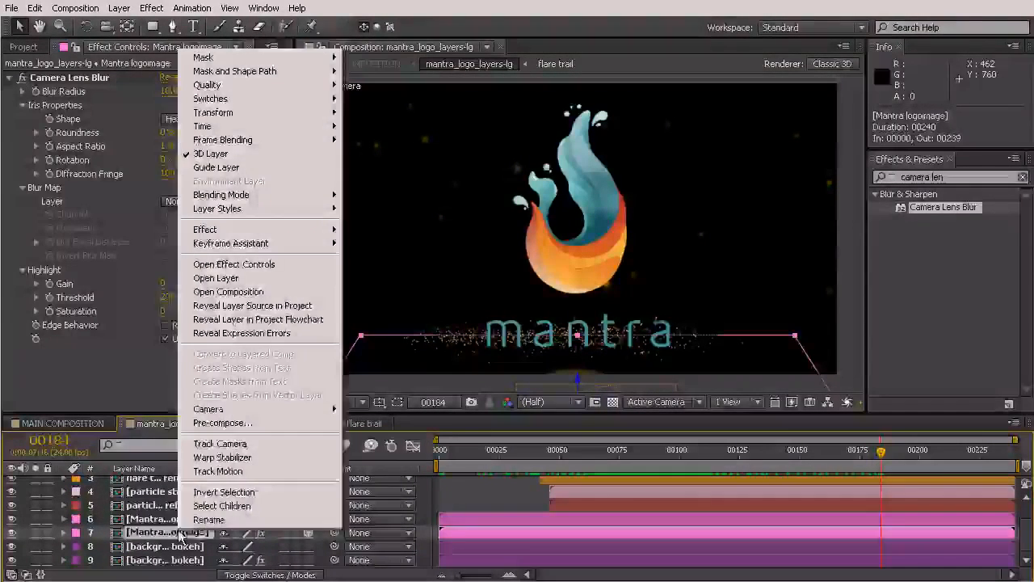
{"action": "left_click", "coordinate": [209, 520]}
{"action": "key", "text": "End"}
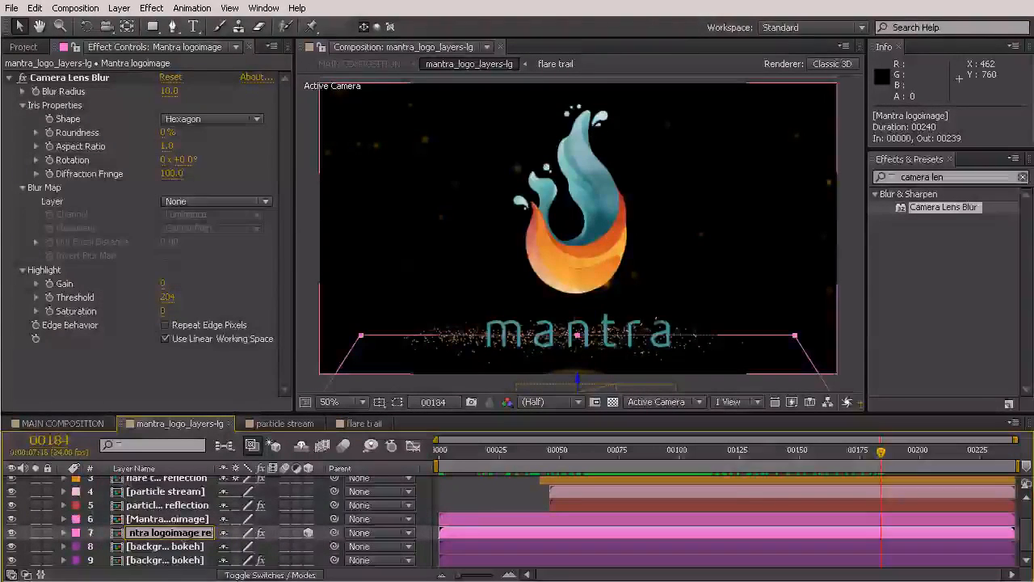
{"action": "type", "text": "reflection"}
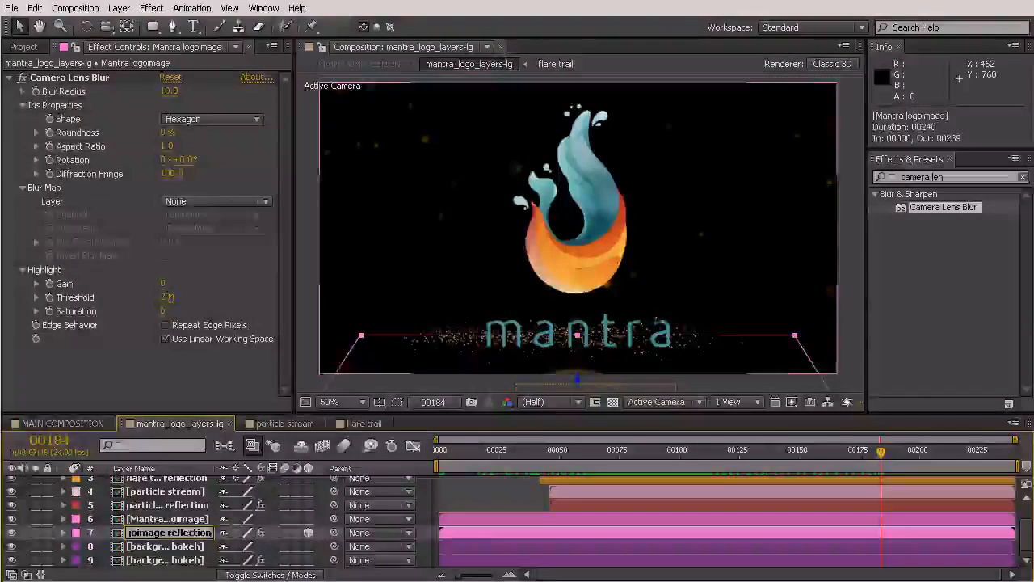
{"action": "left_click", "coordinate": [158, 492]}
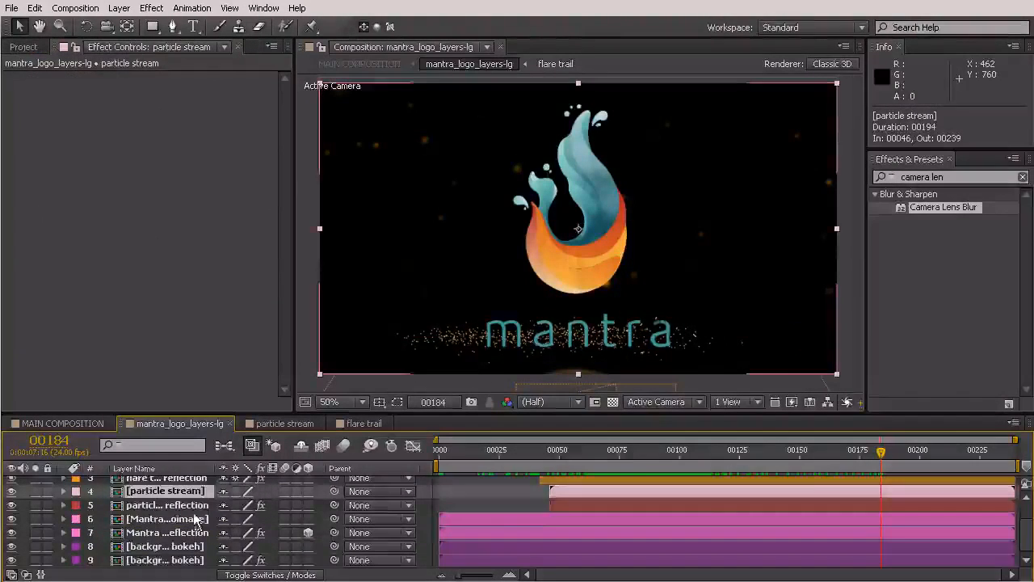
{"action": "scroll", "coordinate": [190, 521], "scroll_direction": "up", "scroll_amount": 2}
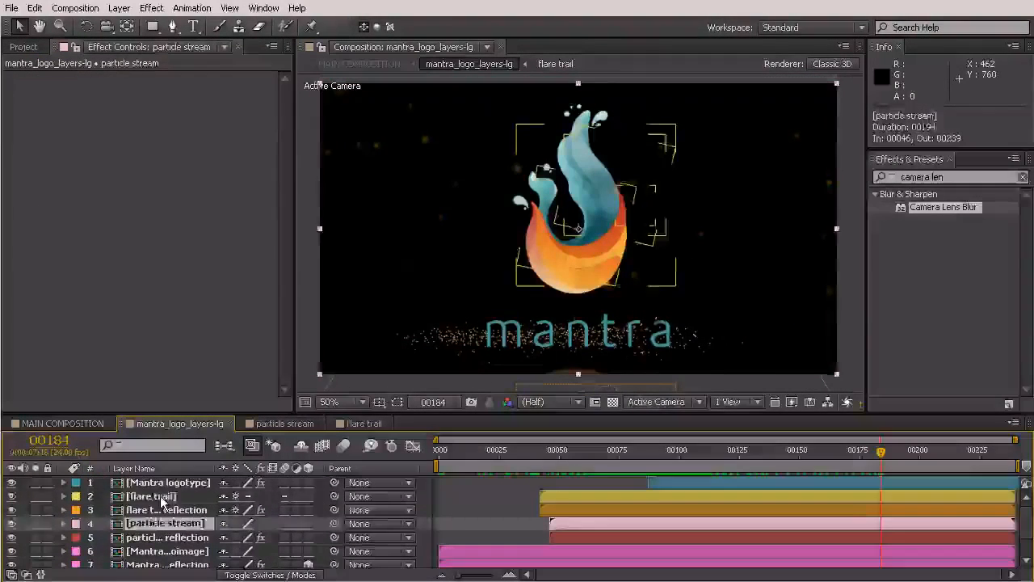
{"action": "left_click", "coordinate": [162, 499]}
{"action": "left_click", "coordinate": [163, 483]}
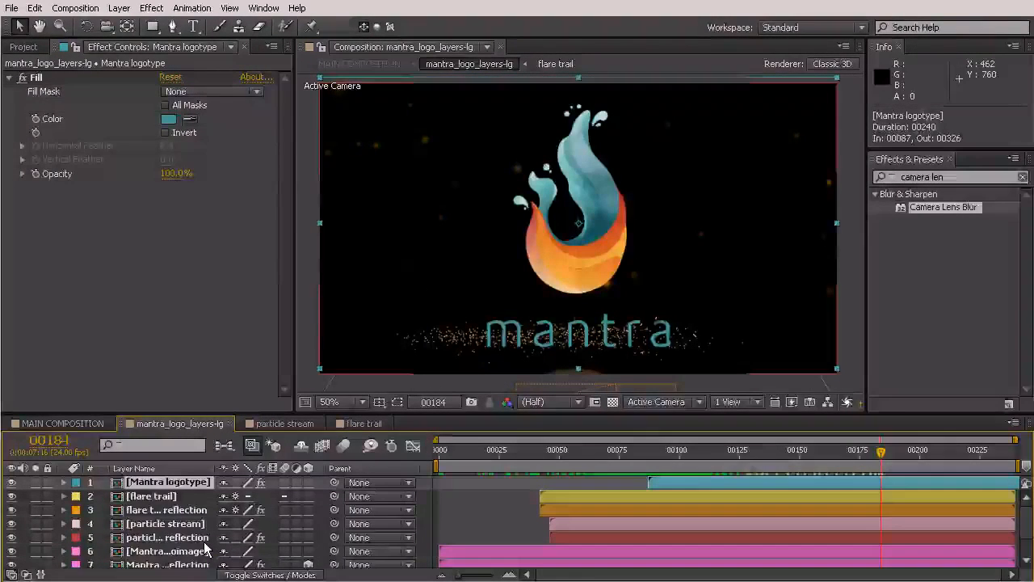
Duplicate the Mantra logotype layer and flip the copy to -100% horizontal scale
{"action": "key", "text": "ctrl+d"}
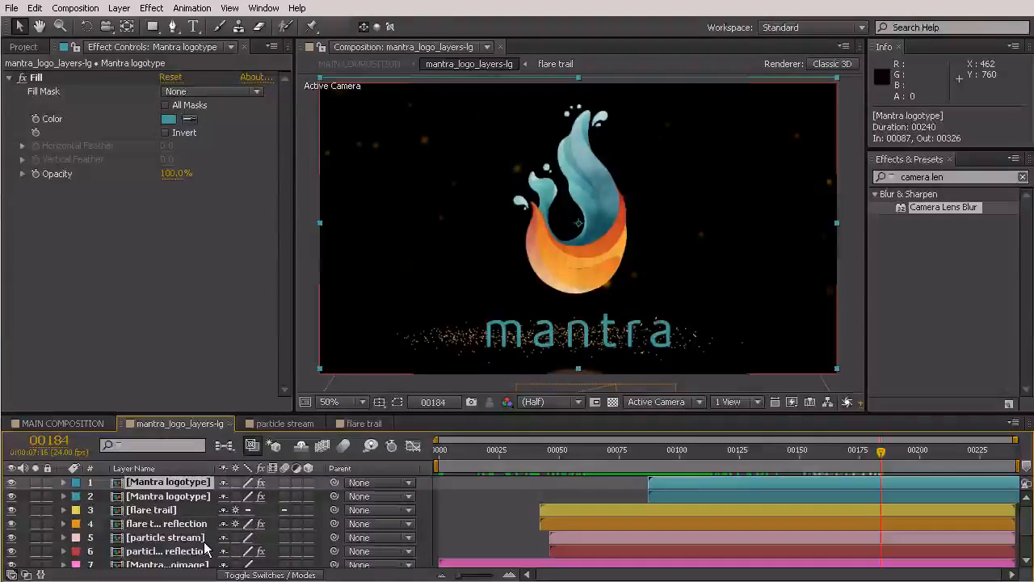
{"action": "left_click", "coordinate": [146, 498]}
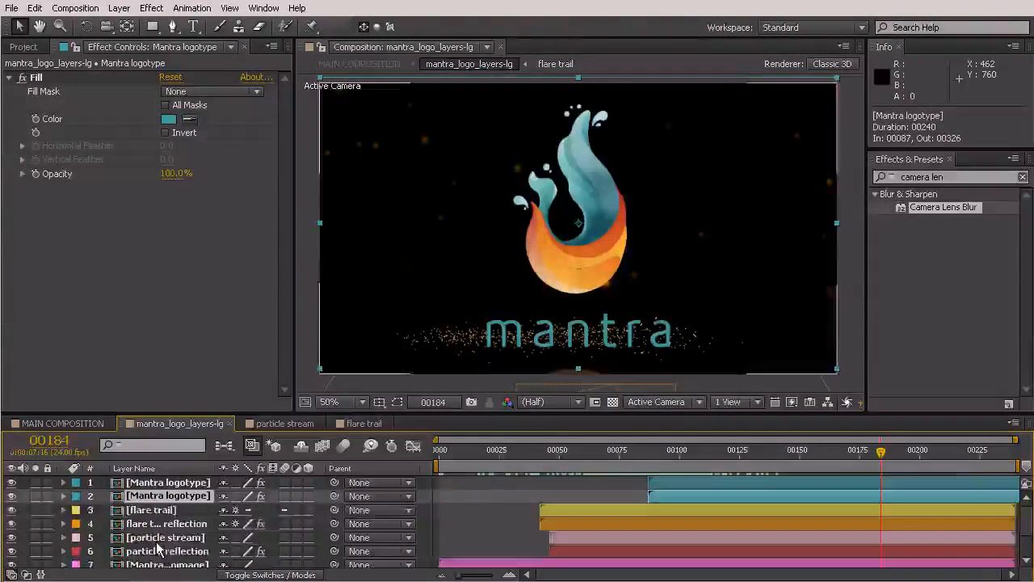
{"action": "key", "text": "s"}
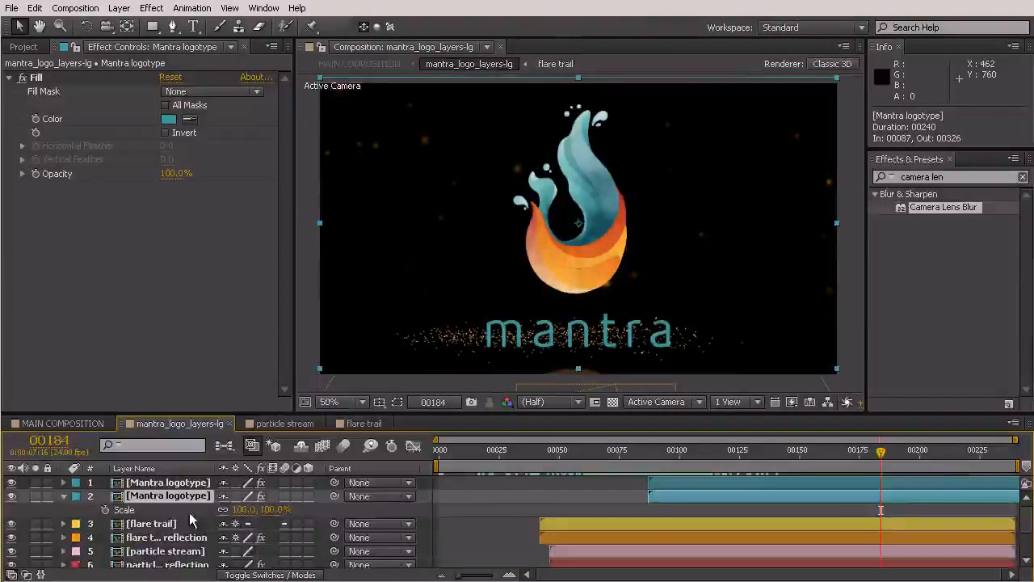
{"action": "left_click", "coordinate": [244, 509]}
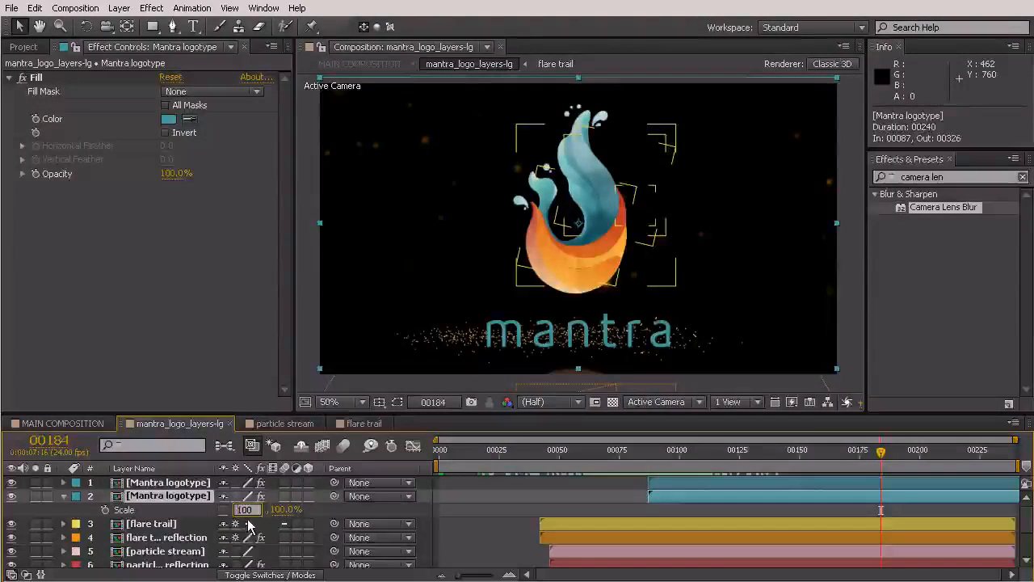
{"action": "type", "text": "-100"}
{"action": "key", "text": "Return"}
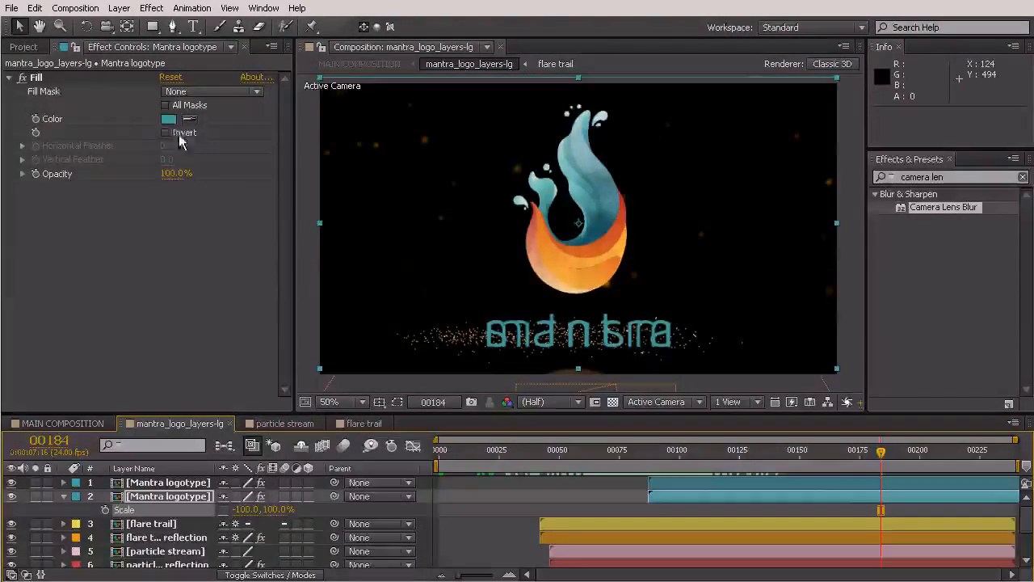
Rotate the mirrored logotype, move it below the mantra text, and draw a rectangle mask around it
{"action": "left_click", "coordinate": [87, 26]}
{"action": "left_click_drag", "start_coordinate": [699, 315], "coordinate": [476, 90]}
{"action": "left_click", "coordinate": [19, 28]}
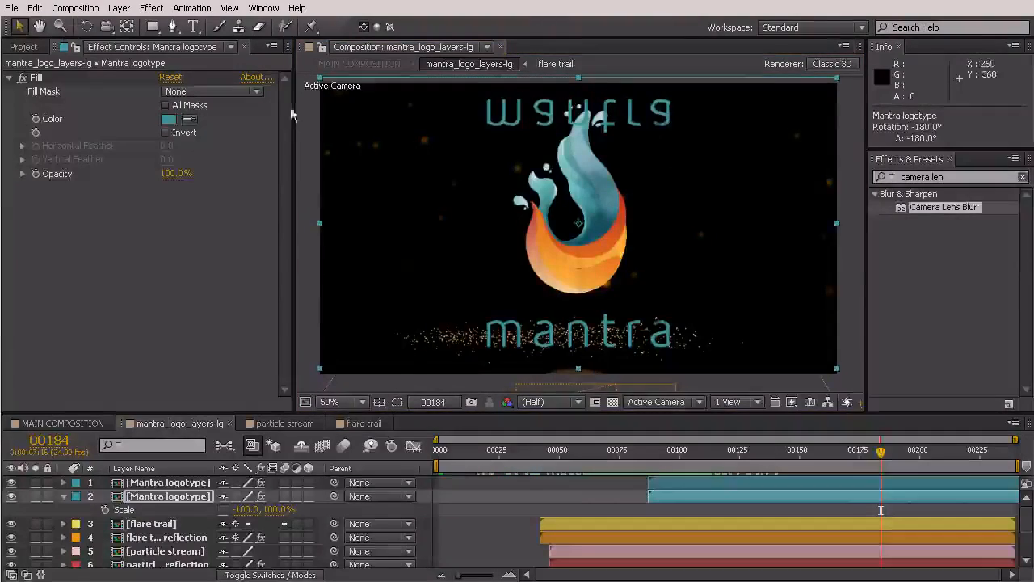
{"action": "left_click_drag", "start_coordinate": [640, 113], "coordinate": [631, 342]}
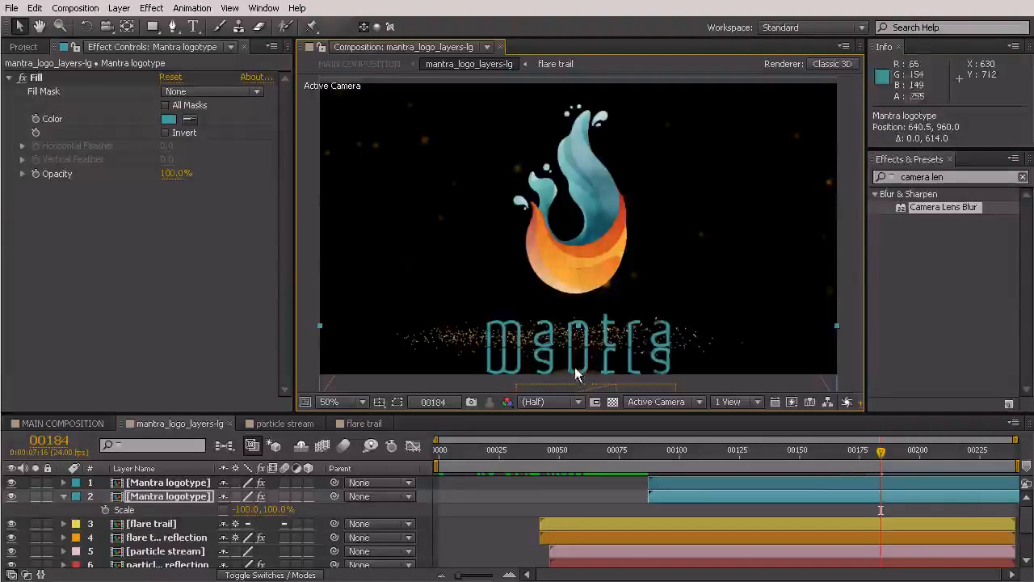
{"action": "left_click", "coordinate": [152, 27]}
{"action": "left_click_drag", "start_coordinate": [360, 227], "coordinate": [802, 357]}
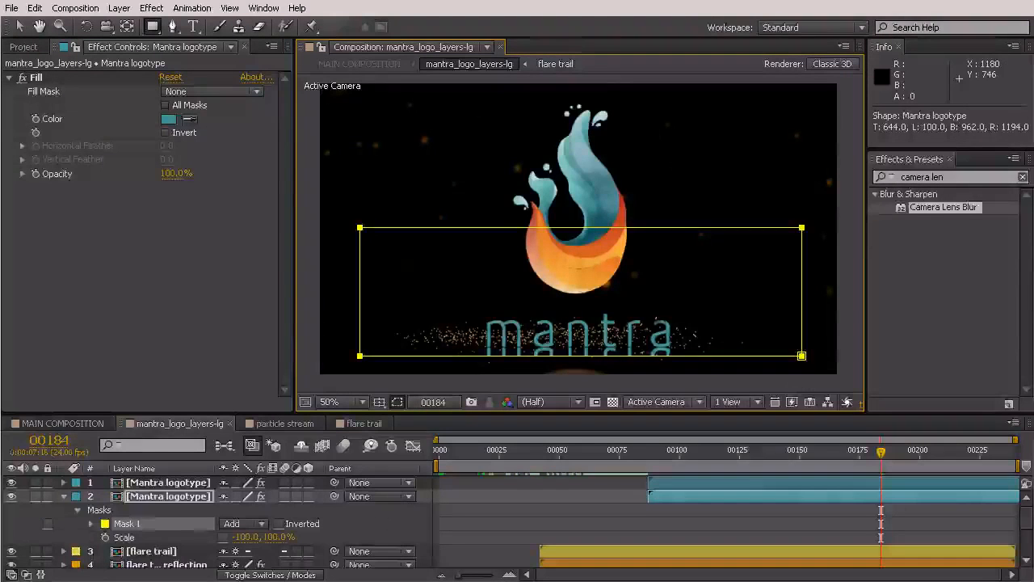
Set Mask 1's feather to 26 pixels and deselect to check the softened reflection
{"action": "left_click", "coordinate": [90, 524]}
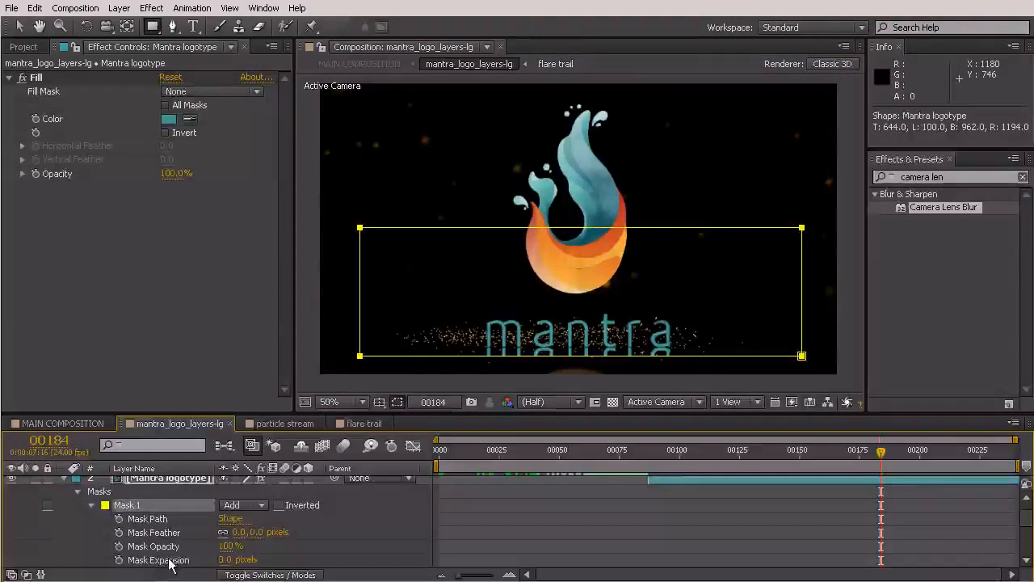
{"action": "mouse_move", "coordinate": [240, 531]}
{"action": "left_mouse_down"}
{"action": "mouse_move", "coordinate": [283, 532]}
{"action": "mouse_move", "coordinate": [257, 541]}
{"action": "left_mouse_up"}
{"action": "left_click", "coordinate": [19, 27]}
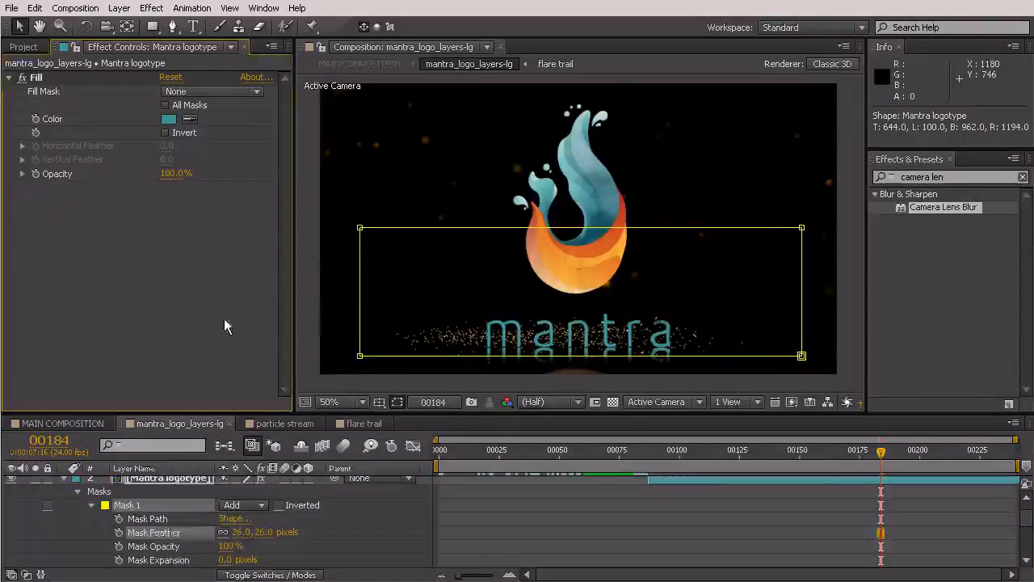
{"action": "left_click", "coordinate": [225, 323]}
{"action": "left_click", "coordinate": [995, 345]}
{"action": "left_click", "coordinate": [741, 511]}
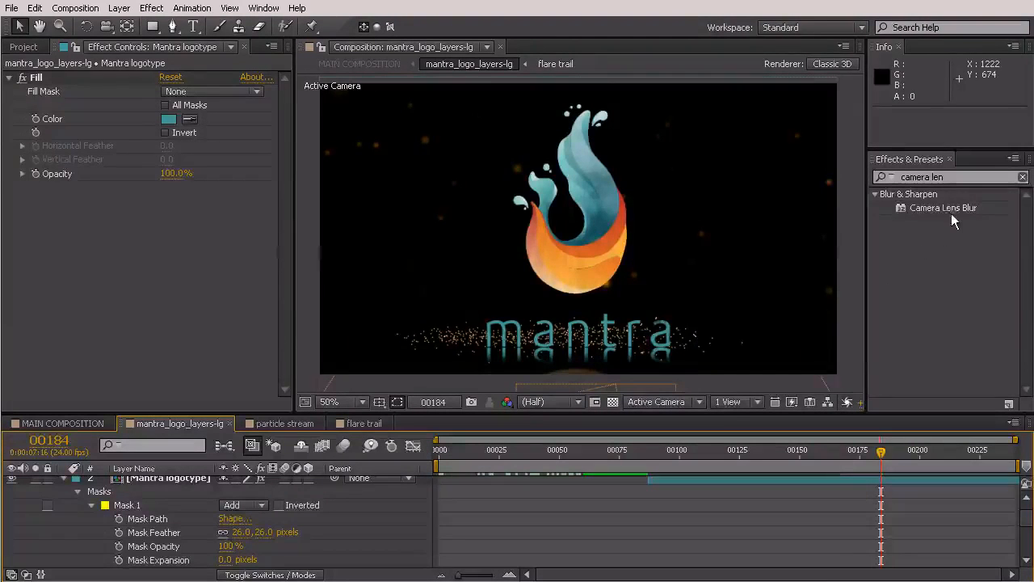
{"action": "left_click", "coordinate": [181, 507]}
{"action": "scroll", "coordinate": [178, 499], "scroll_direction": "up", "scroll_amount": 1}
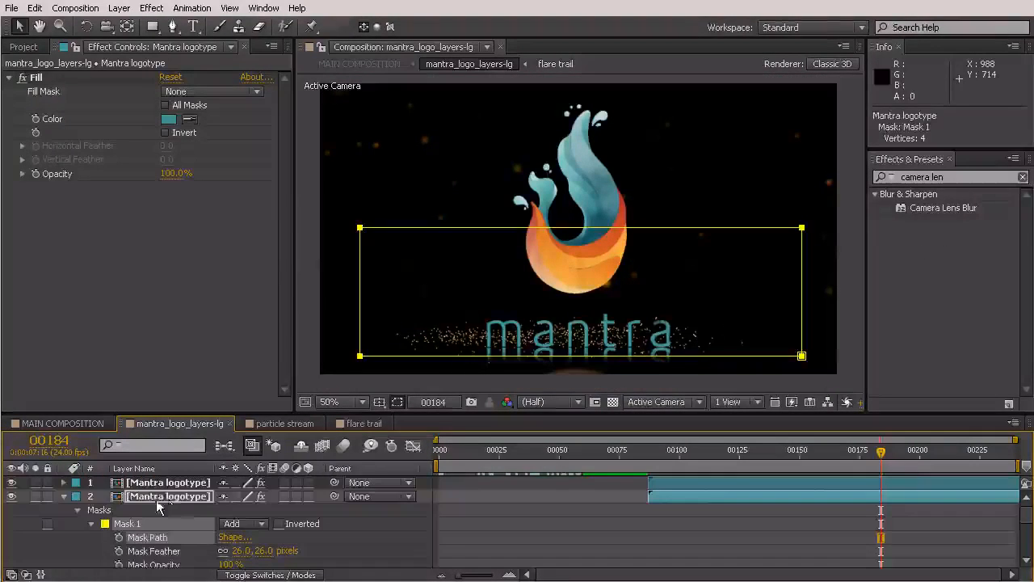
Apply Camera Lens Blur at 5.0 Blur Radius to the mirrored logotype layer
{"action": "left_click_drag", "start_coordinate": [943, 208], "coordinate": [156, 493]}
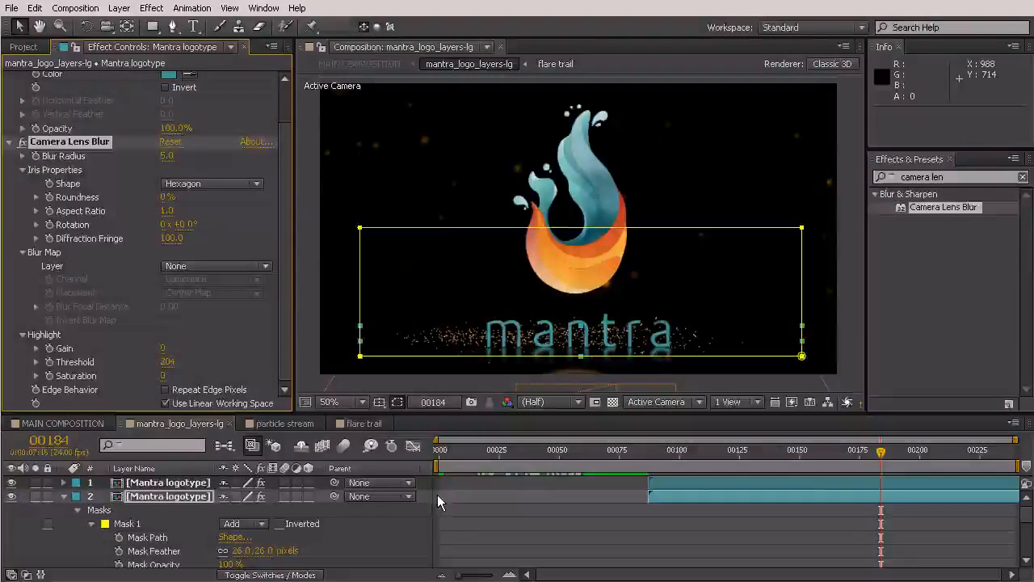
{"action": "right_click", "coordinate": [176, 498]}
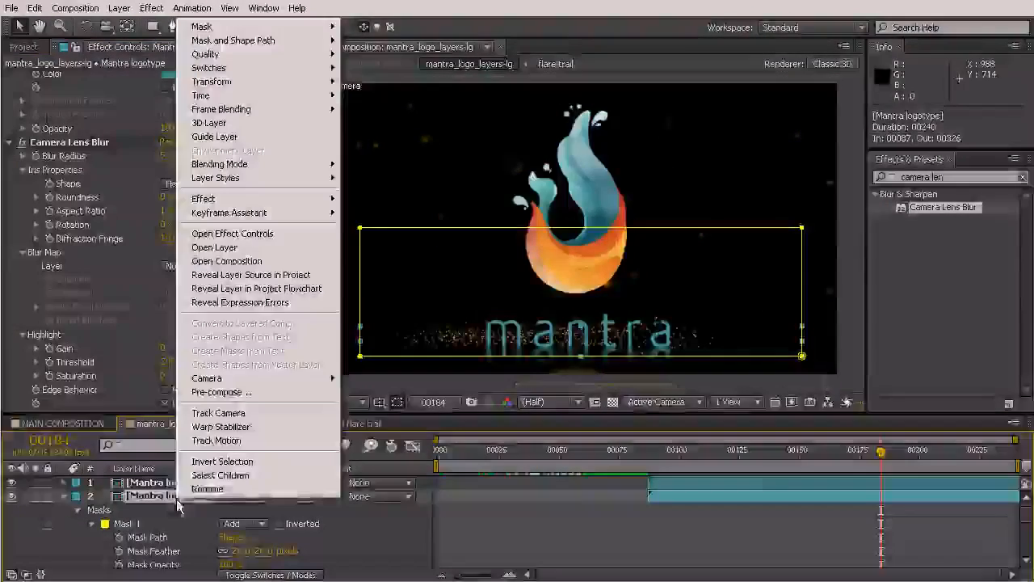
{"action": "left_click", "coordinate": [141, 496]}
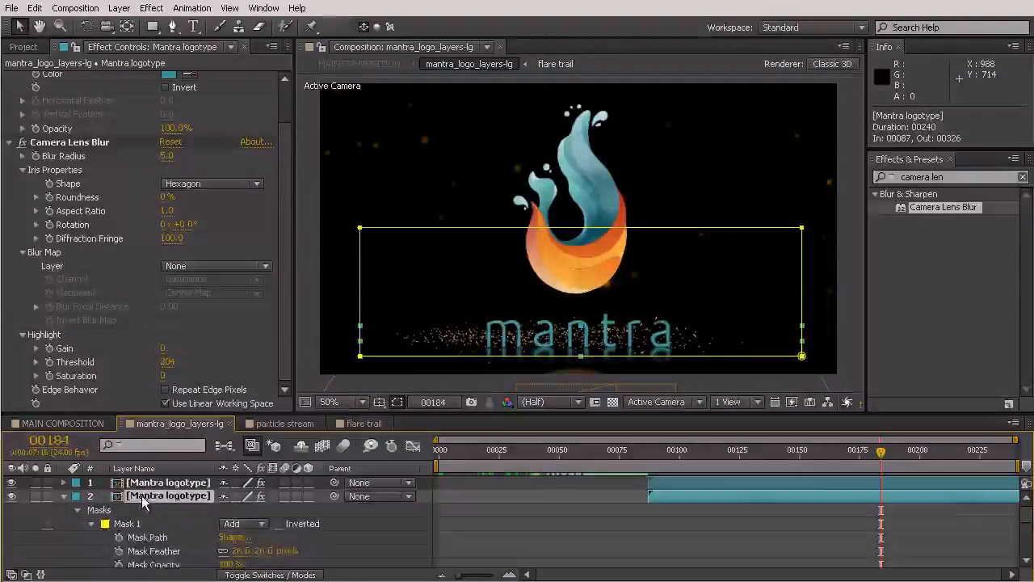
Lower the mirrored logotype's opacity to 68% so the reflection looks faint
{"action": "key", "text": "t"}
{"action": "left_click", "coordinate": [231, 508]}
{"action": "type", "text": "35"}
{"action": "left_click", "coordinate": [338, 513]}
{"action": "left_click", "coordinate": [418, 387]}
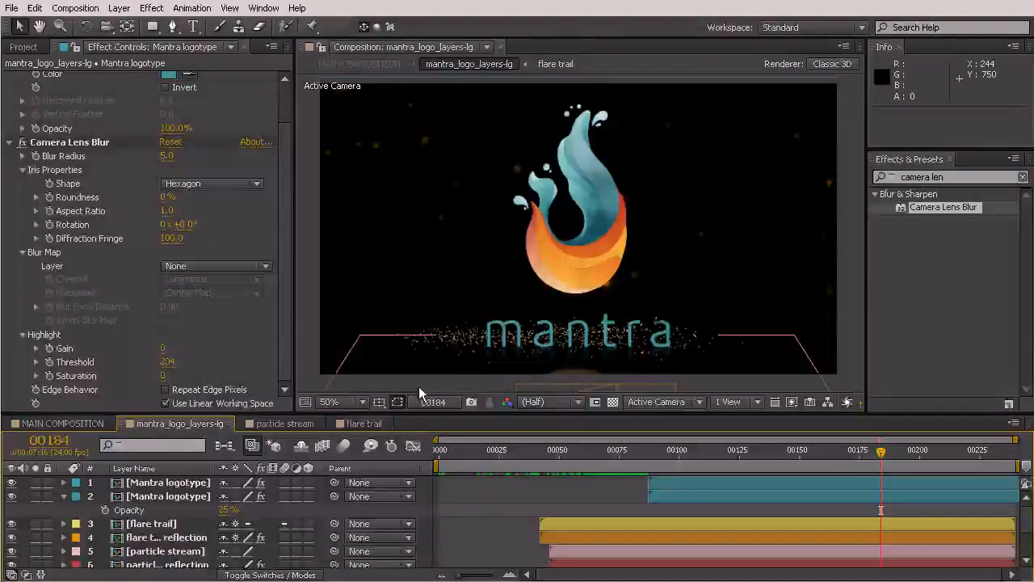
{"action": "left_click", "coordinate": [229, 510]}
{"action": "left_click_drag", "start_coordinate": [229, 510], "coordinate": [261, 509]}
{"action": "left_click", "coordinate": [526, 487]}
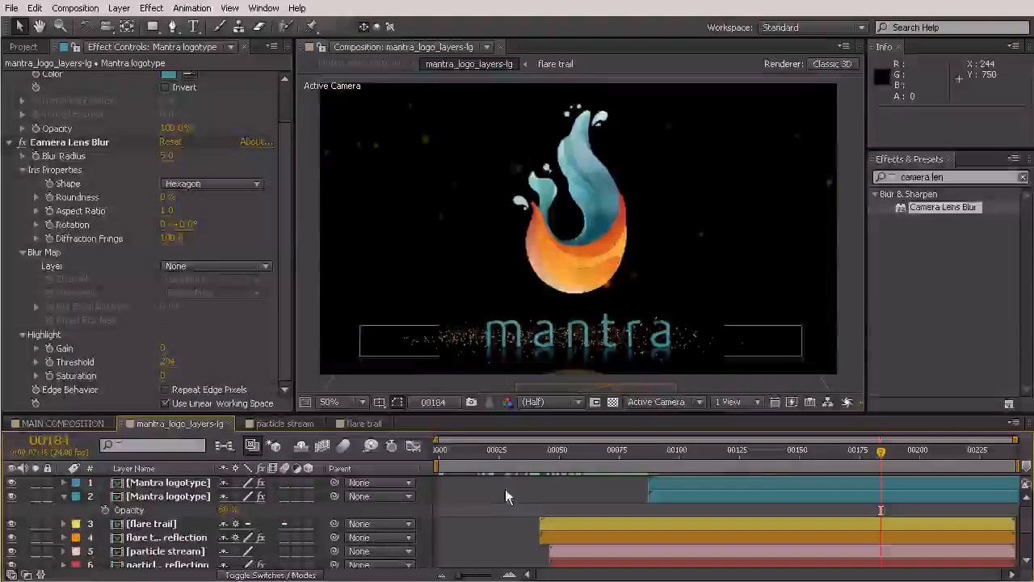
Scrub through the animation to preview the blurred, faded logotype reflection
{"action": "left_click", "coordinate": [852, 348]}
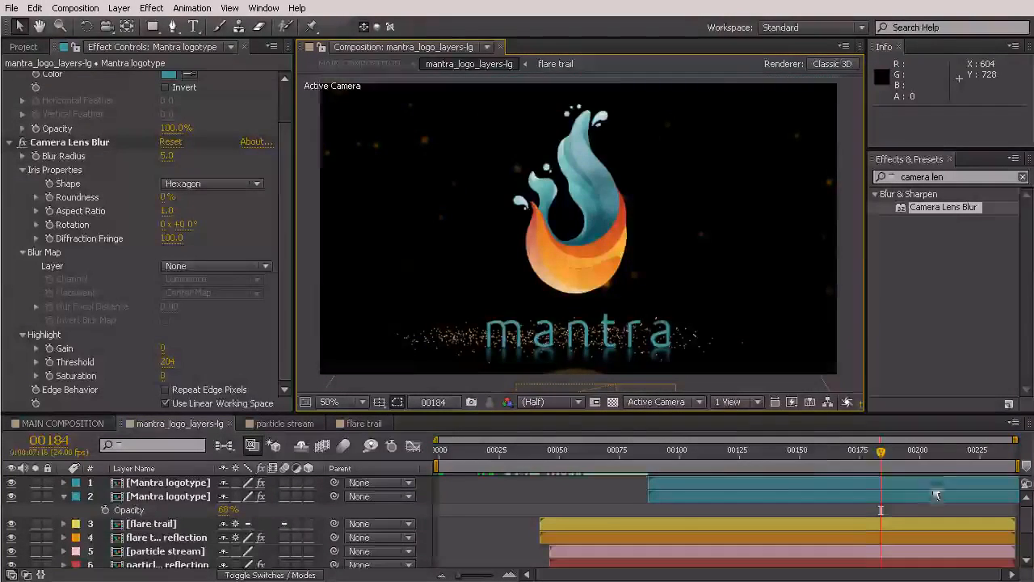
{"action": "left_click_drag", "start_coordinate": [771, 465], "coordinate": [865, 479]}
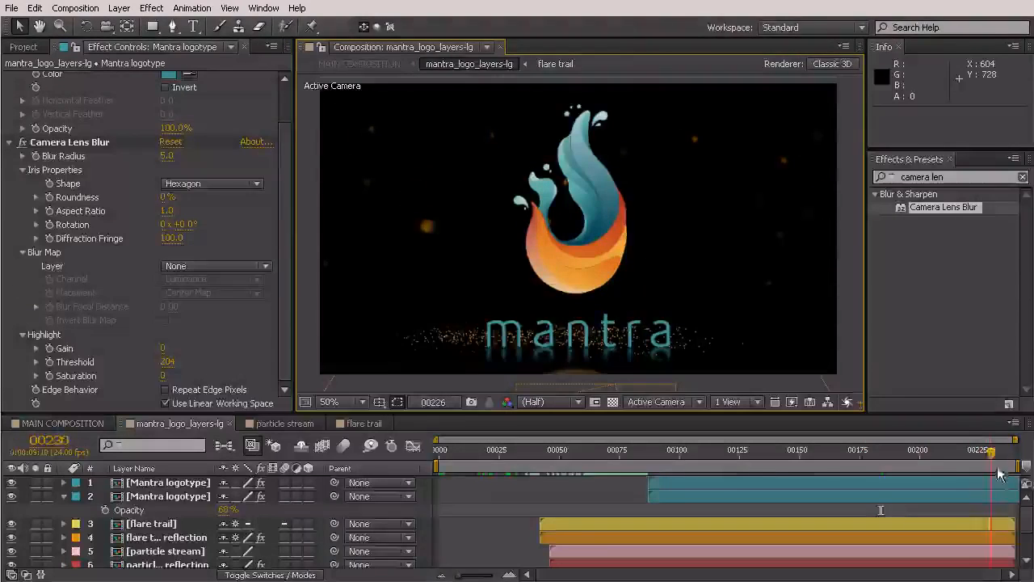
{"action": "left_click", "coordinate": [951, 454]}
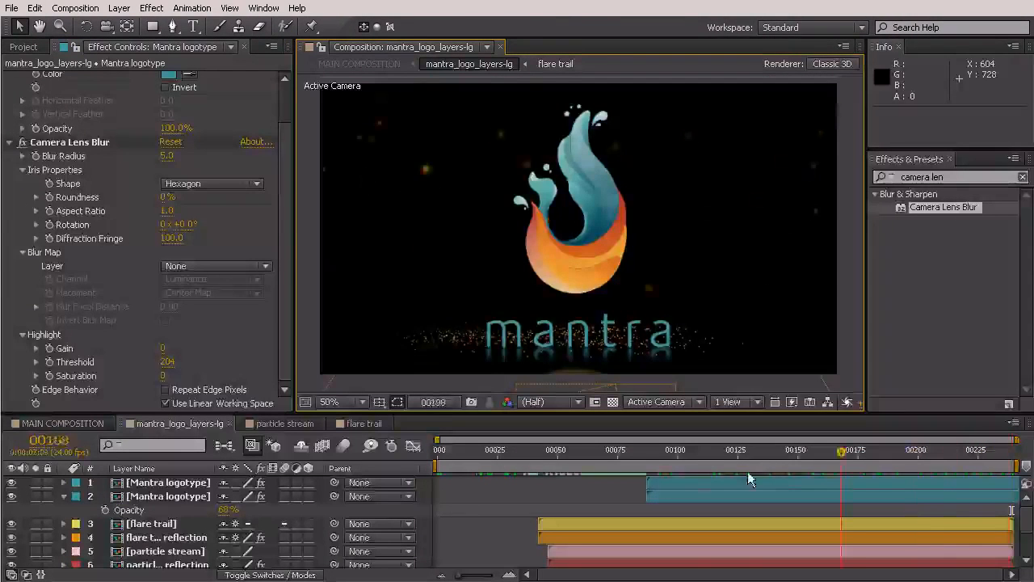
{"action": "left_click_drag", "start_coordinate": [748, 473], "coordinate": [770, 467]}
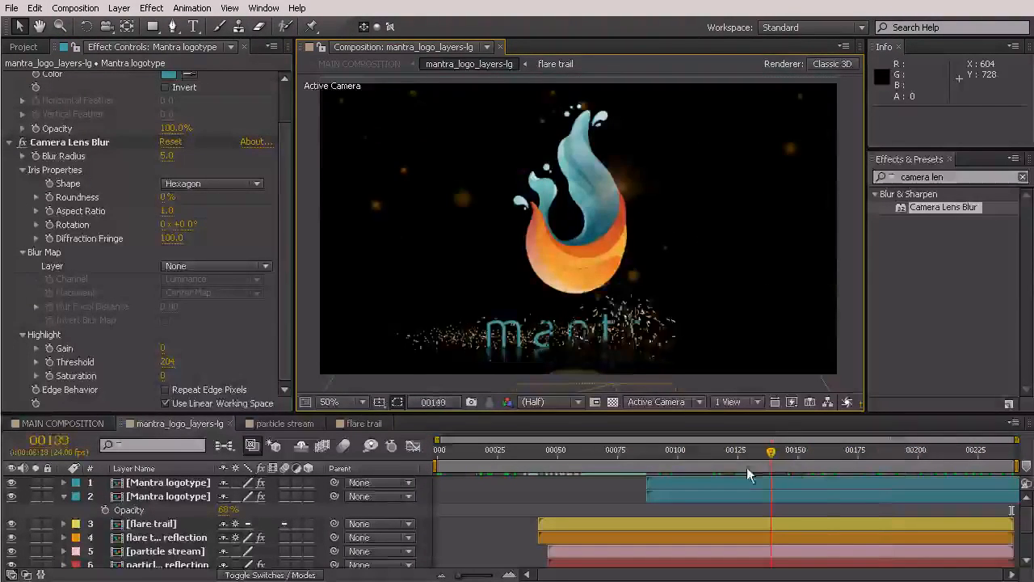
Rename the mirrored logotype layer to 'Mantra logotype reflection'
{"action": "left_click", "coordinate": [162, 482]}
{"action": "left_click", "coordinate": [166, 496]}
{"action": "right_click", "coordinate": [166, 496]}
{"action": "left_click", "coordinate": [231, 485]}
{"action": "left_click", "coordinate": [212, 496]}
{"action": "type", "text": "reflection"}
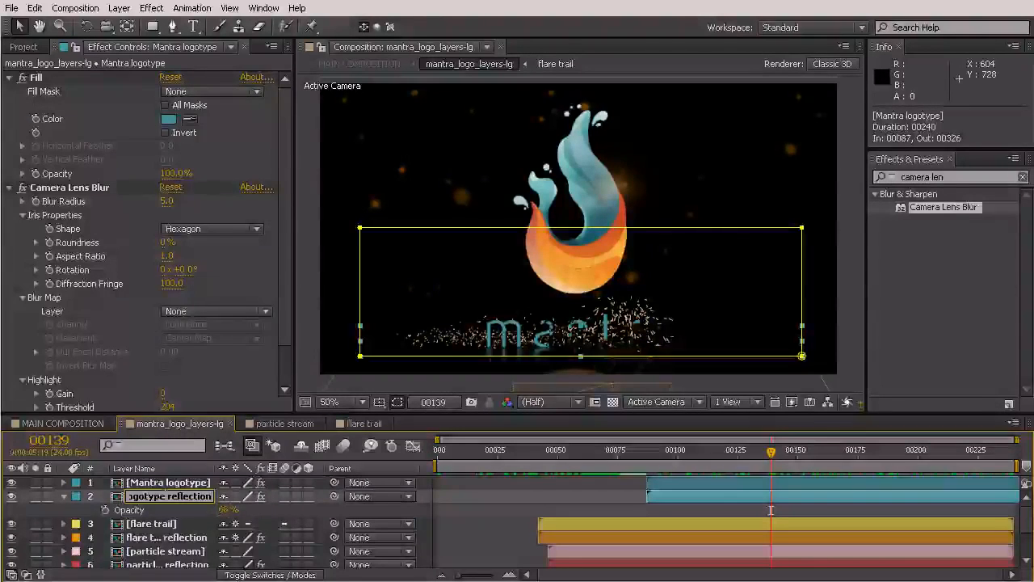
{"action": "key", "text": "Return"}
{"action": "left_click", "coordinate": [64, 496]}
Check the Camera Lens Blur on the flare trail and particle stream reflection layers
{"action": "left_click", "coordinate": [166, 524]}
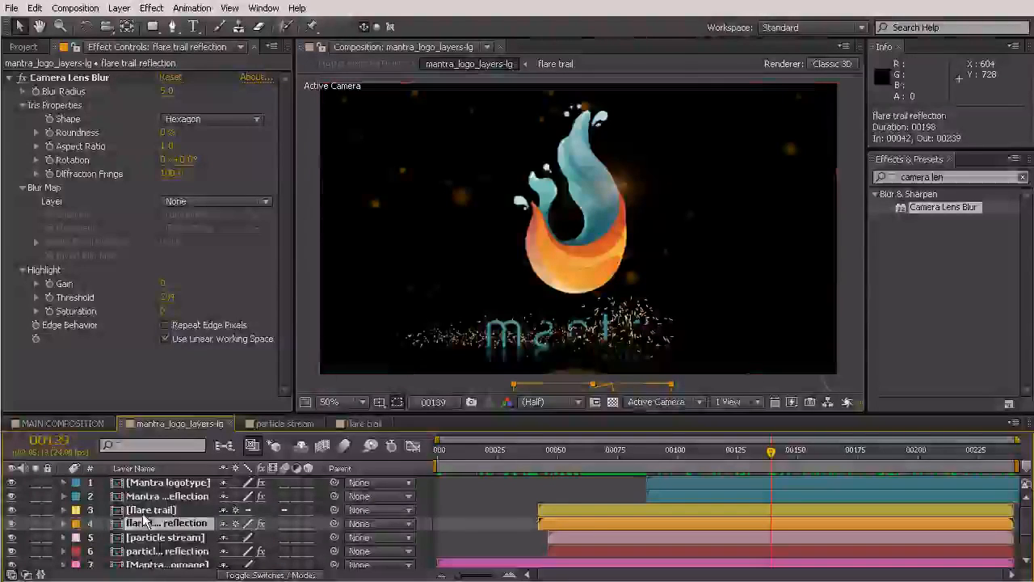
{"action": "left_click", "coordinate": [169, 552]}
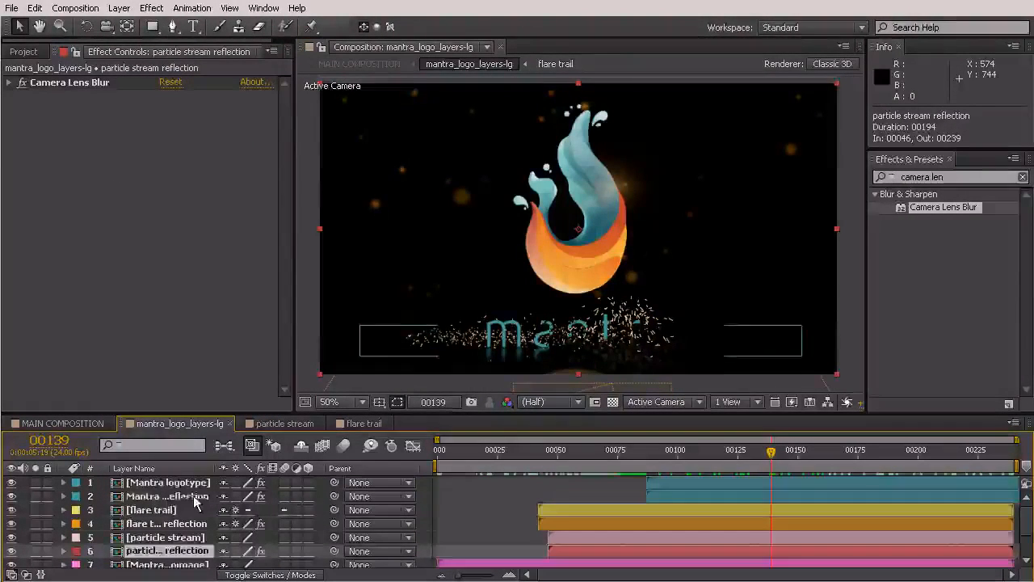
{"action": "scroll", "coordinate": [186, 503], "scroll_direction": "down", "scroll_amount": 1}
{"action": "left_click", "coordinate": [165, 495]}
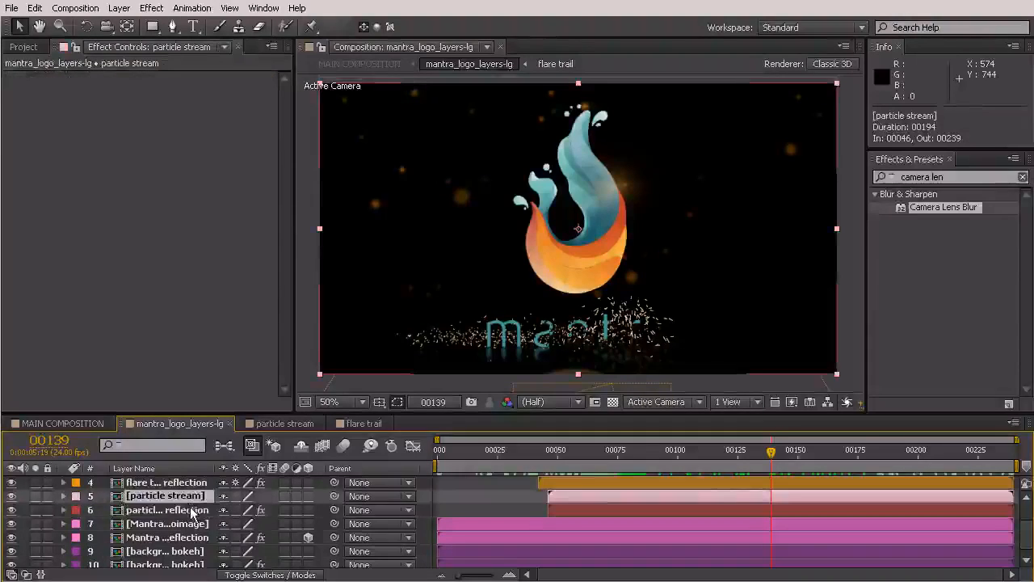
{"action": "left_click", "coordinate": [137, 510]}
{"action": "left_click", "coordinate": [147, 497]}
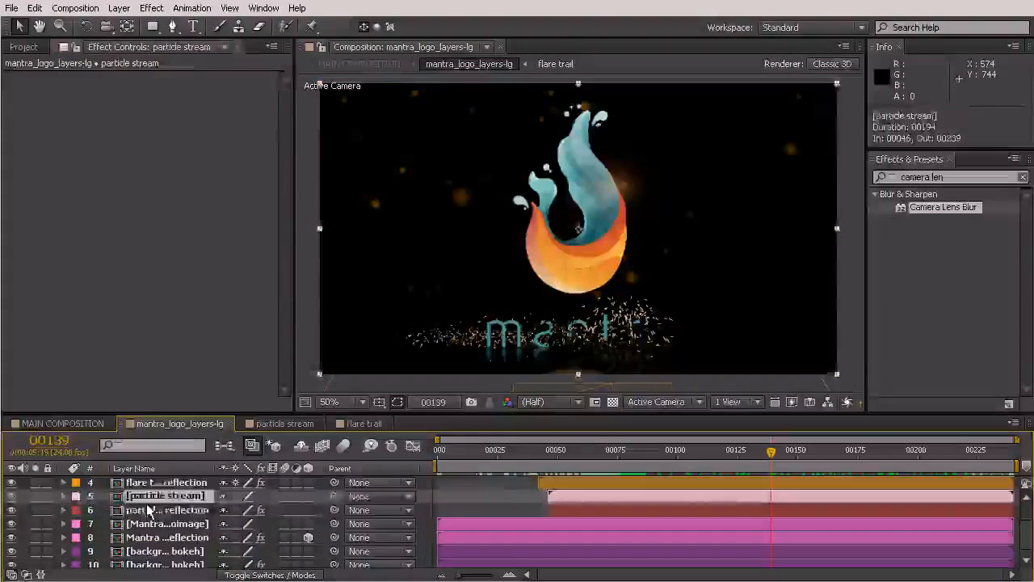
{"action": "left_click", "coordinate": [148, 509]}
{"action": "left_click_drag", "start_coordinate": [965, 176], "coordinate": [837, 193]}
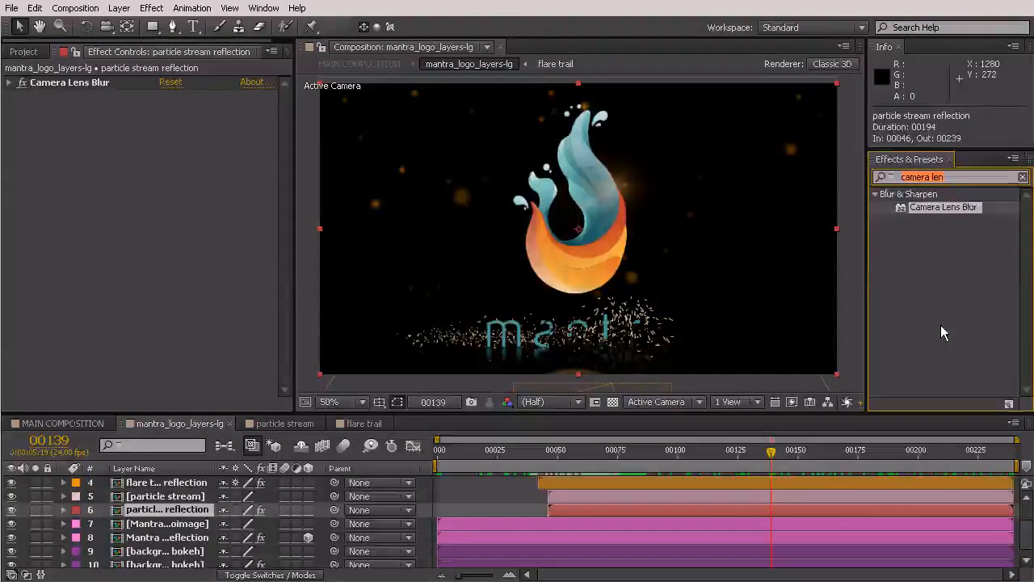
Apply Stylize > Glow (60% threshold, 10.0 radius) to the particle stream and preview it
{"action": "type", "text": "glow"}
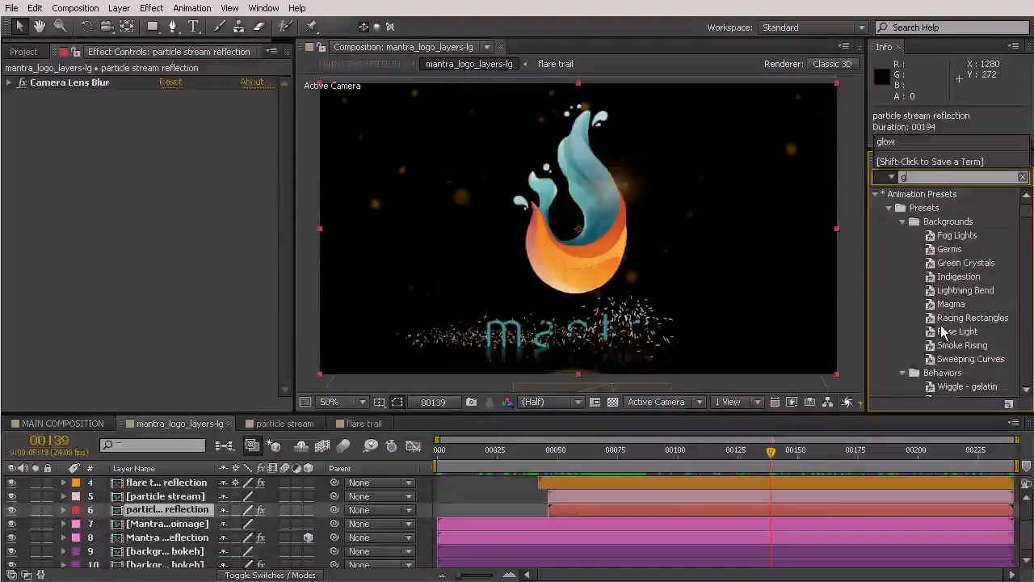
{"action": "scroll", "coordinate": [987, 249], "scroll_direction": "down", "scroll_amount": 5}
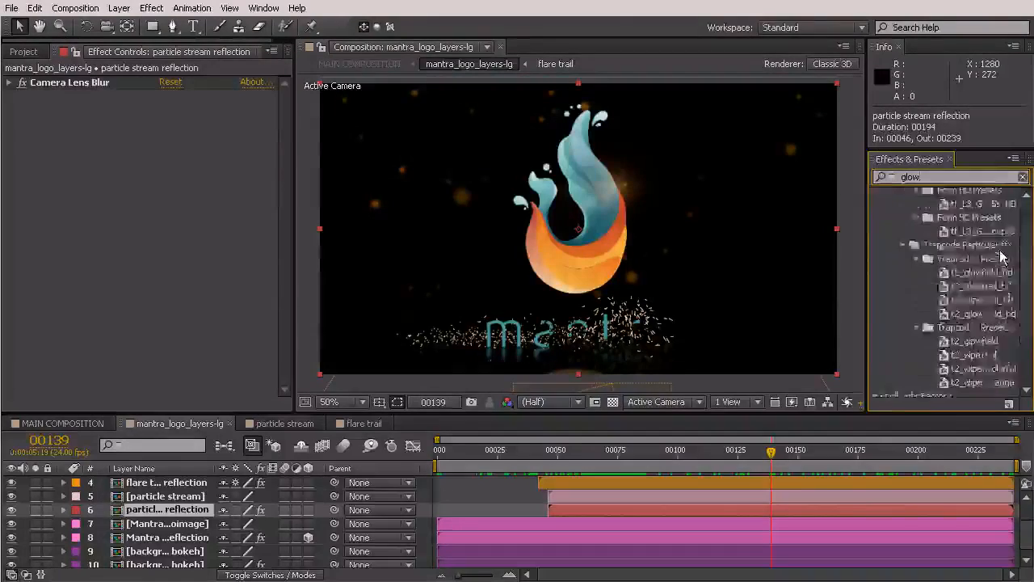
{"action": "left_click_drag", "start_coordinate": [926, 365], "coordinate": [177, 501]}
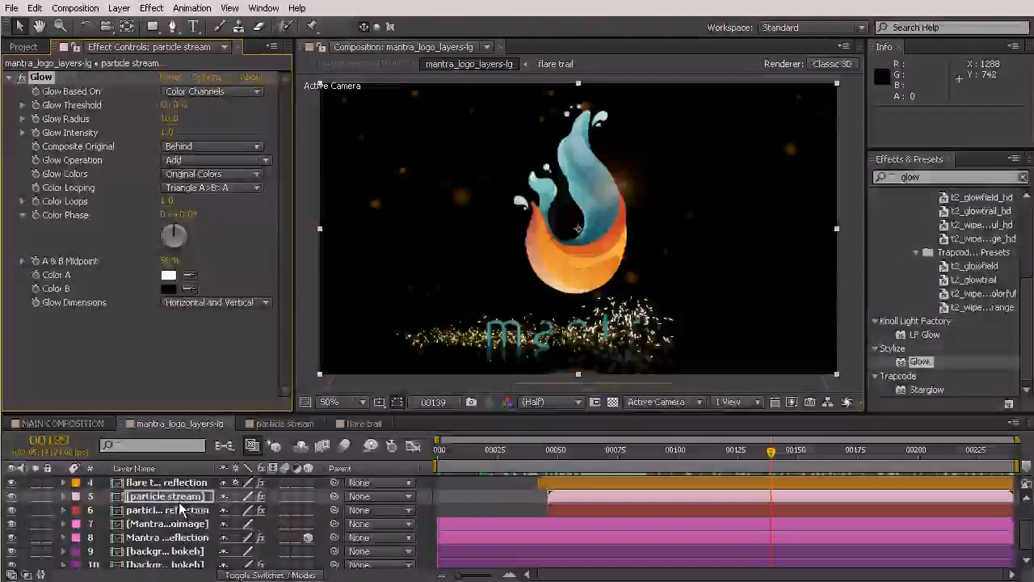
{"action": "left_click_drag", "start_coordinate": [767, 457], "coordinate": [702, 477]}
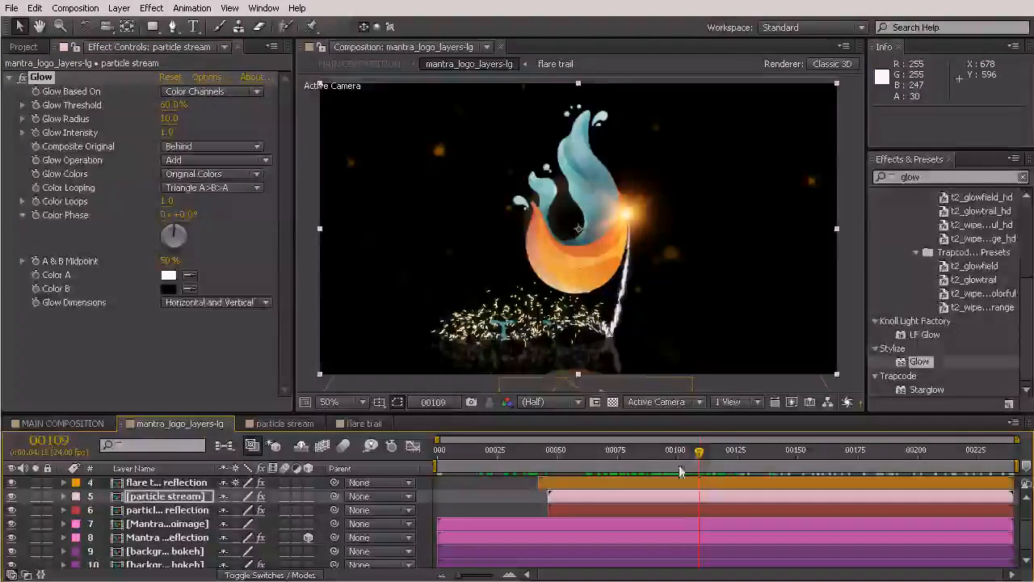
{"action": "left_click_drag", "start_coordinate": [618, 466], "coordinate": [848, 483]}
{"action": "left_click_drag", "start_coordinate": [929, 483], "coordinate": [1028, 482]}
{"action": "left_click_drag", "start_coordinate": [941, 492], "coordinate": [995, 476]}
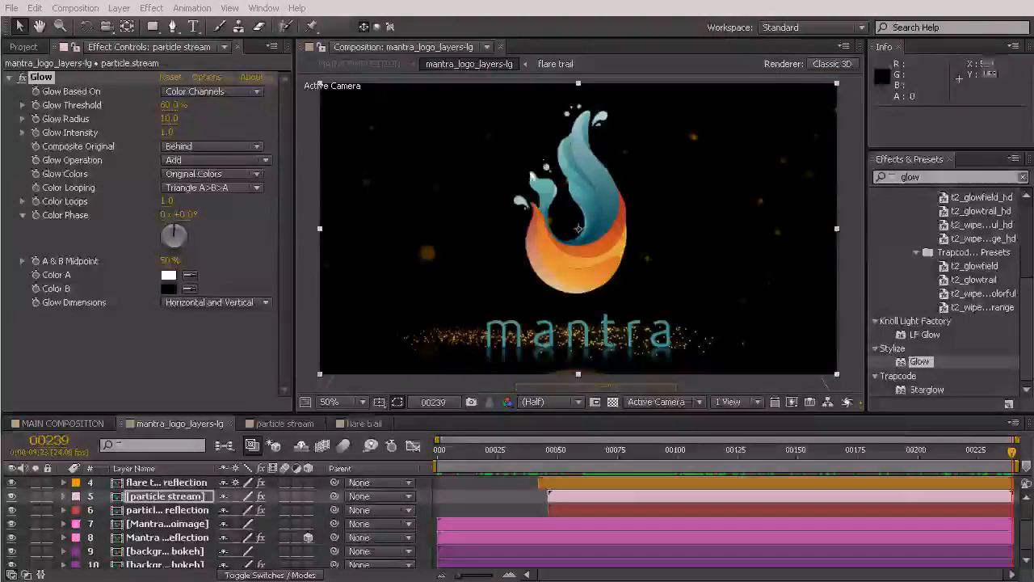
{"action": "left_click_drag", "start_coordinate": [1007, 449], "coordinate": [902, 454]}
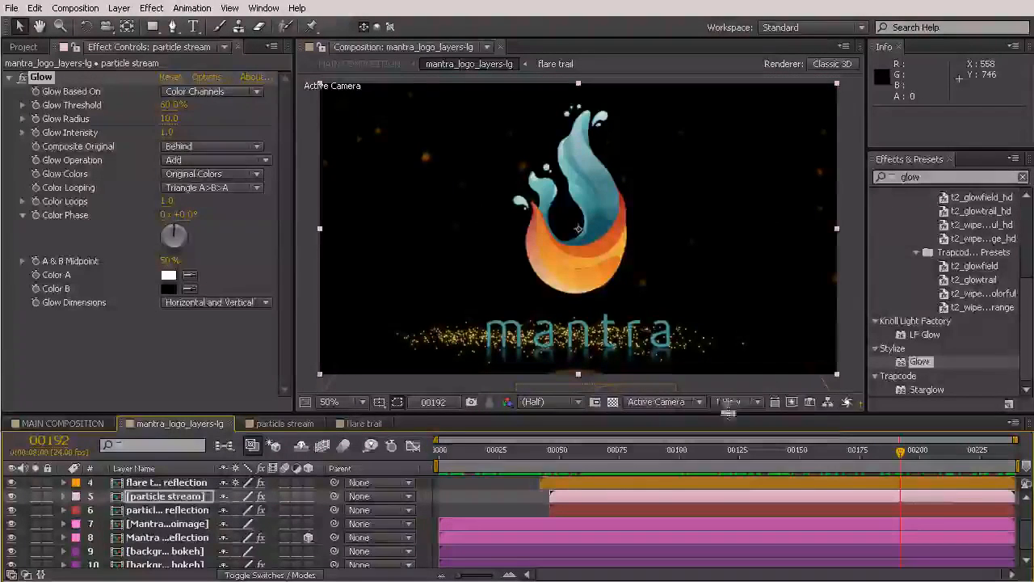
{"action": "mouse_move", "coordinate": [903, 458]}
{"action": "left_mouse_down"}
{"action": "mouse_move", "coordinate": [555, 461]}
{"action": "mouse_move", "coordinate": [910, 469]}
{"action": "left_mouse_up"}
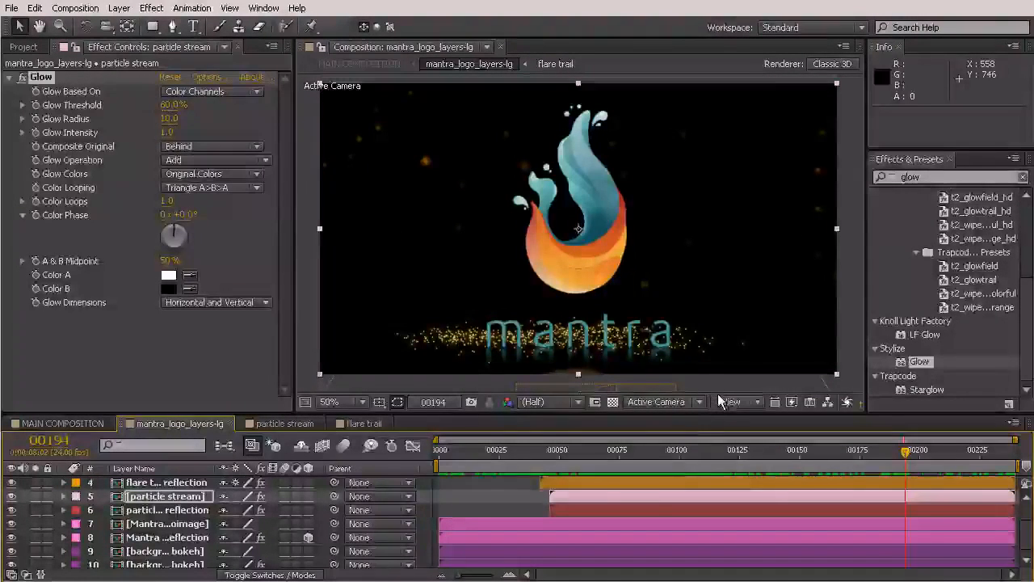